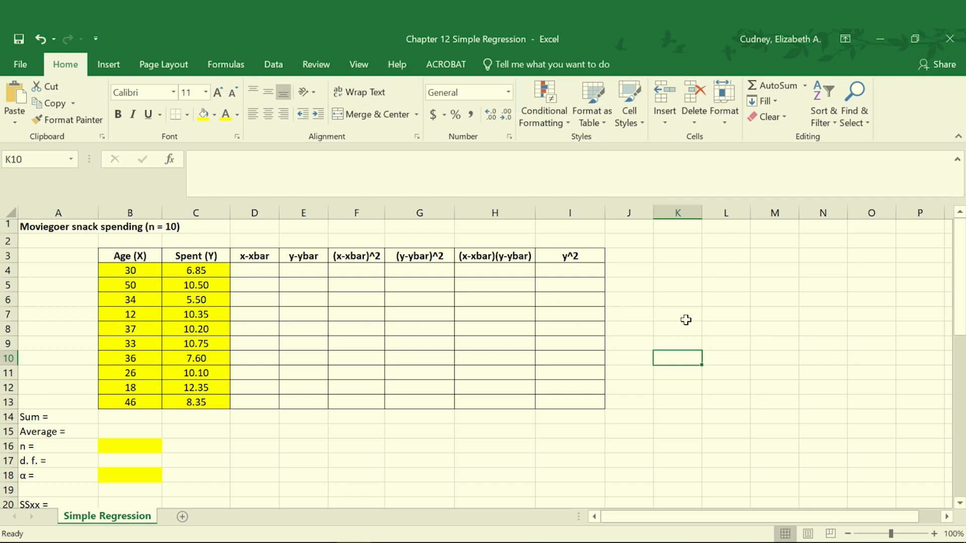
Examine the Age (X) and Spent (Y) data and the formula in the first x-xbar cell
click(145, 258)
drag(145, 258, 150, 402)
drag(223, 254, 201, 402)
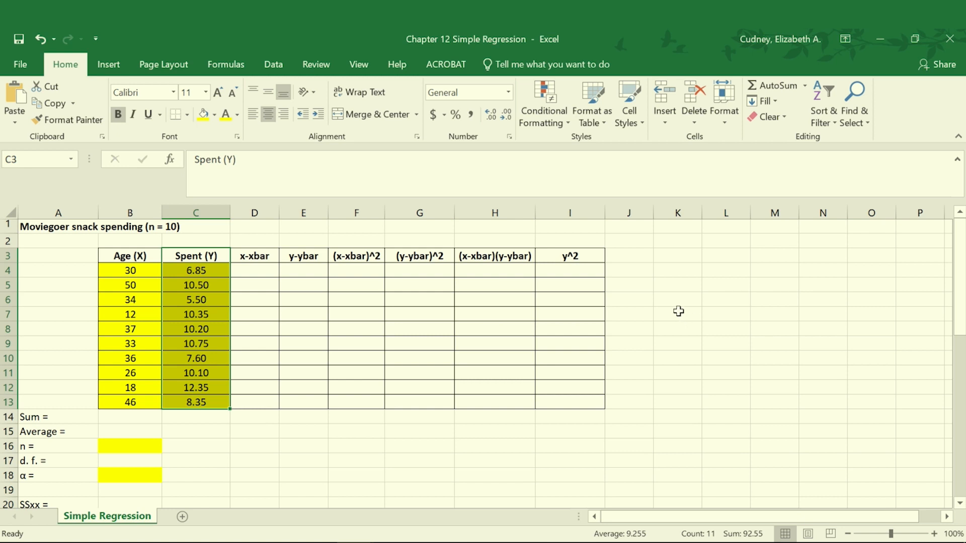
click(261, 268)
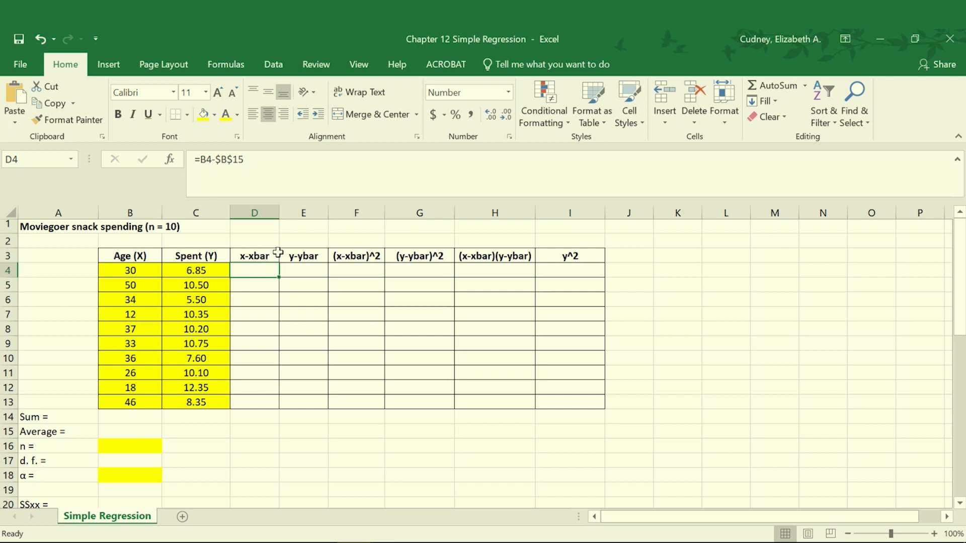
Reveal the hidden sum and average of Age (X) in B14 and B15 by setting their font color to Automatic
click(131, 418)
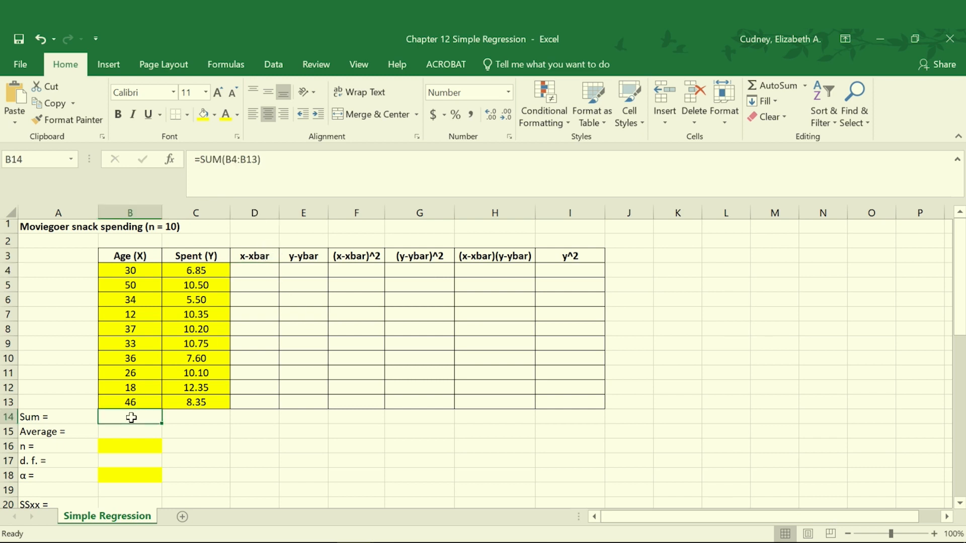
click(238, 115)
click(228, 130)
click(129, 429)
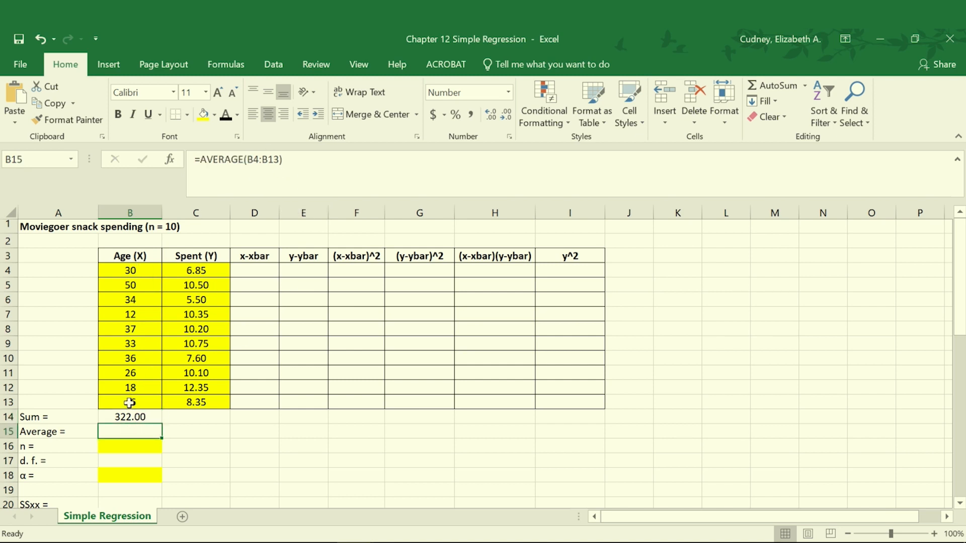
click(226, 114)
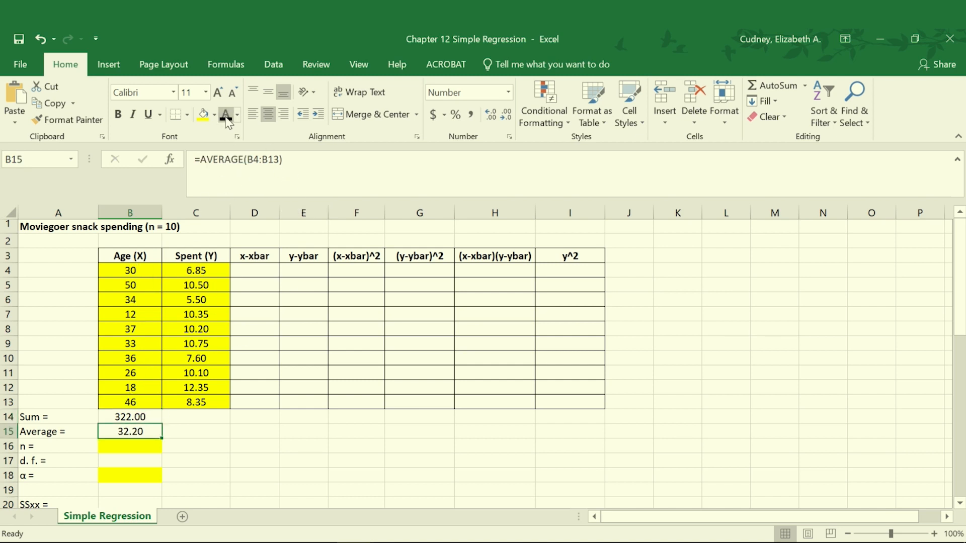
Reveal the hidden x-xbar deviations in D4:D13 by setting the font color to Automatic black
click(259, 268)
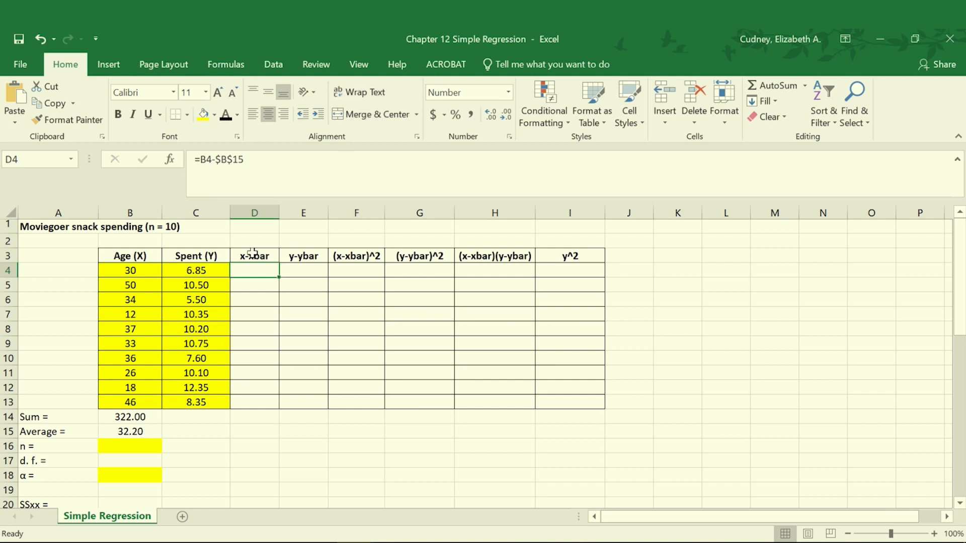
drag(260, 268, 265, 400)
key(ctrl+d)
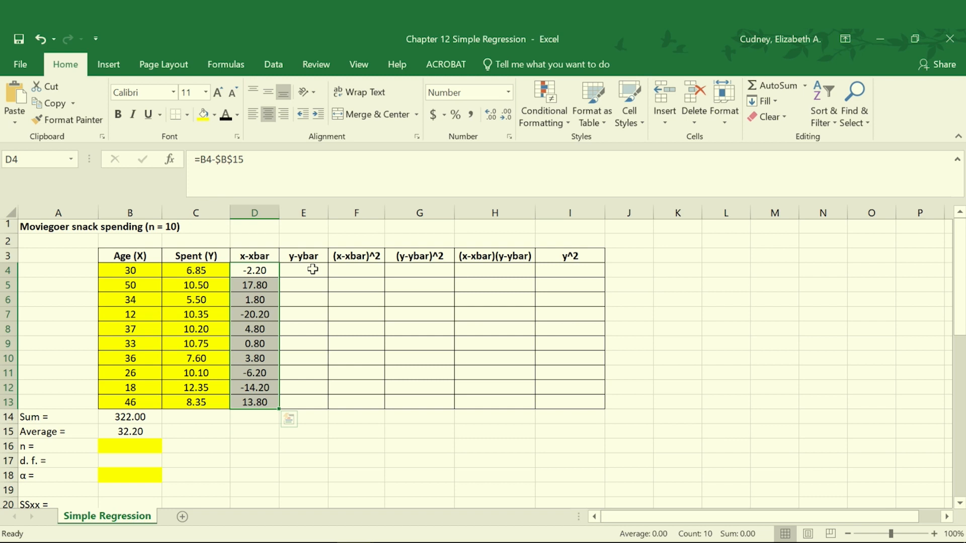
Reveal the hidden sum and average of Spent (Y) in C14 and C15 with the Automatic black font color
click(305, 272)
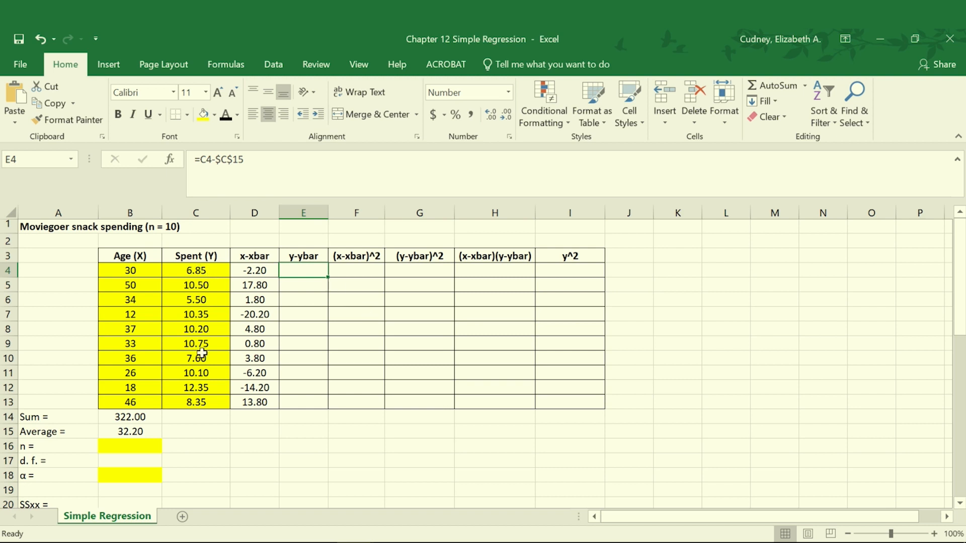
click(188, 417)
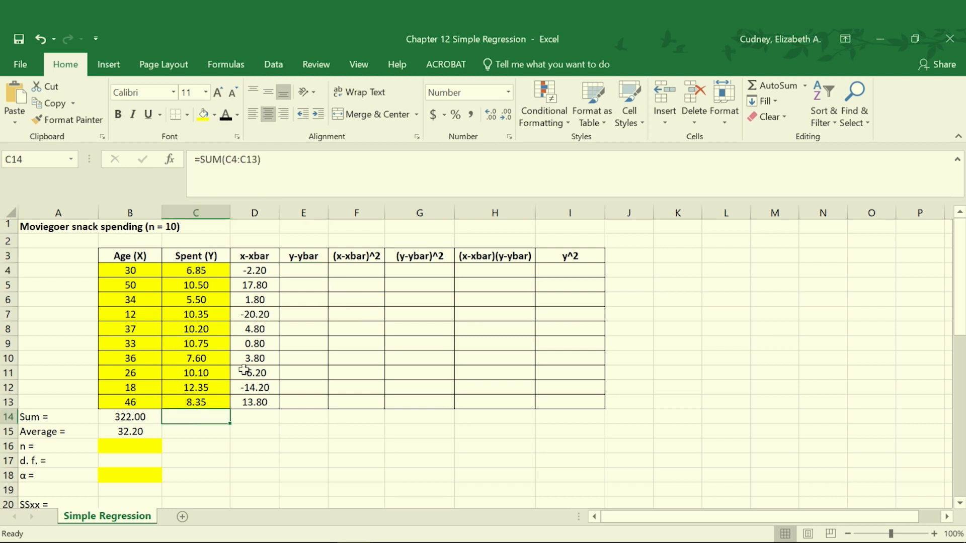
click(226, 116)
click(204, 434)
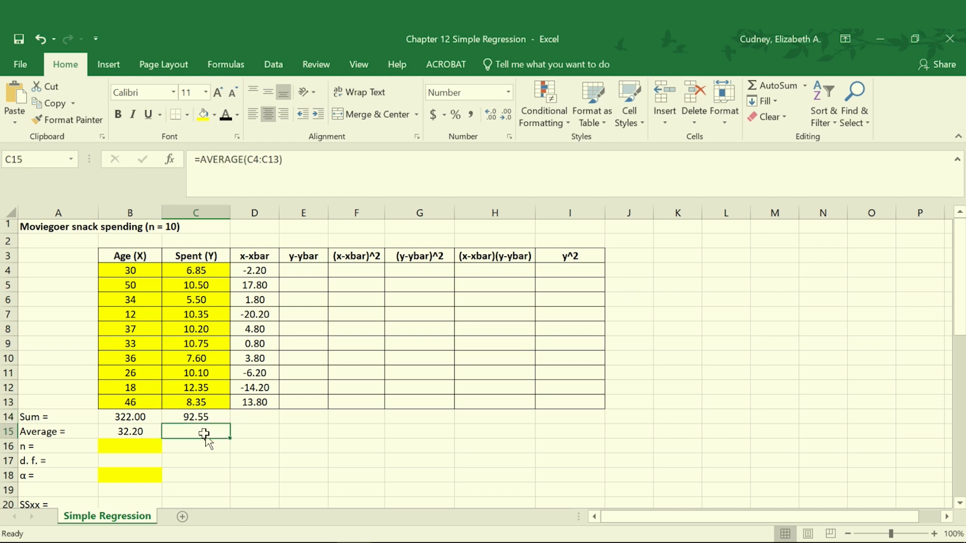
click(226, 115)
Reveal the hidden y-ybar deviations in E4:E13 with the Automatic black font color
click(310, 270)
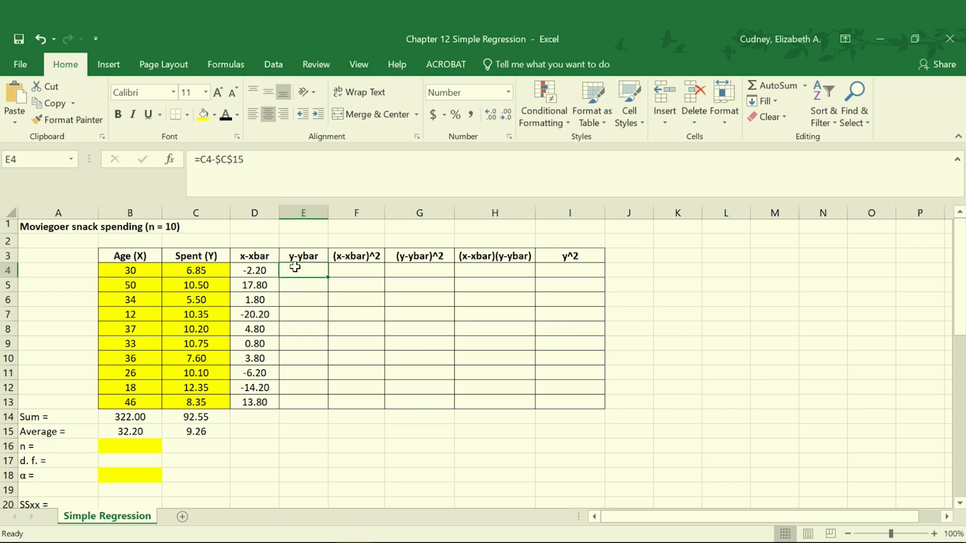
drag(295, 267, 301, 398)
key(ctrl+d)
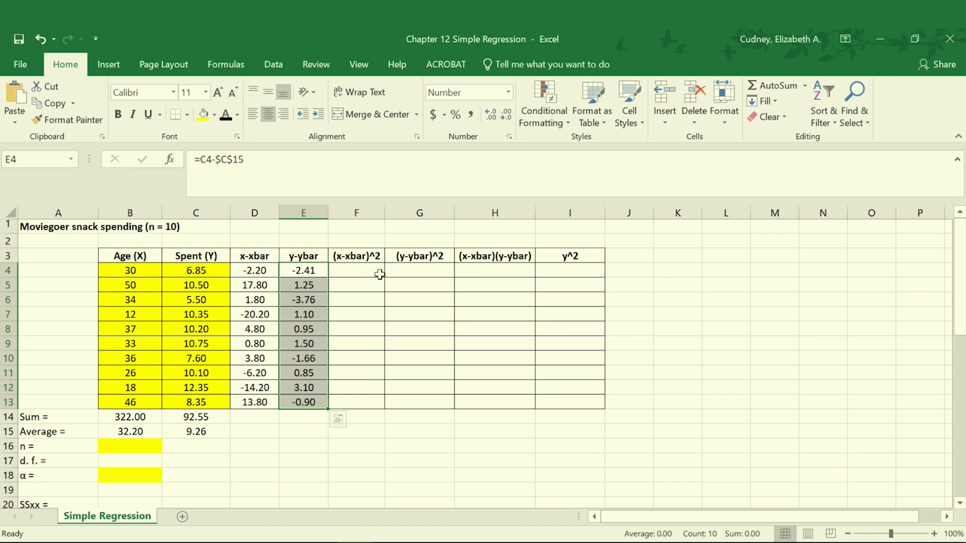
Apply the Automatic black font color to the hidden (x-xbar)^2 values in F4:F13 and (y-ybar)^2 values in G4:G13
click(360, 271)
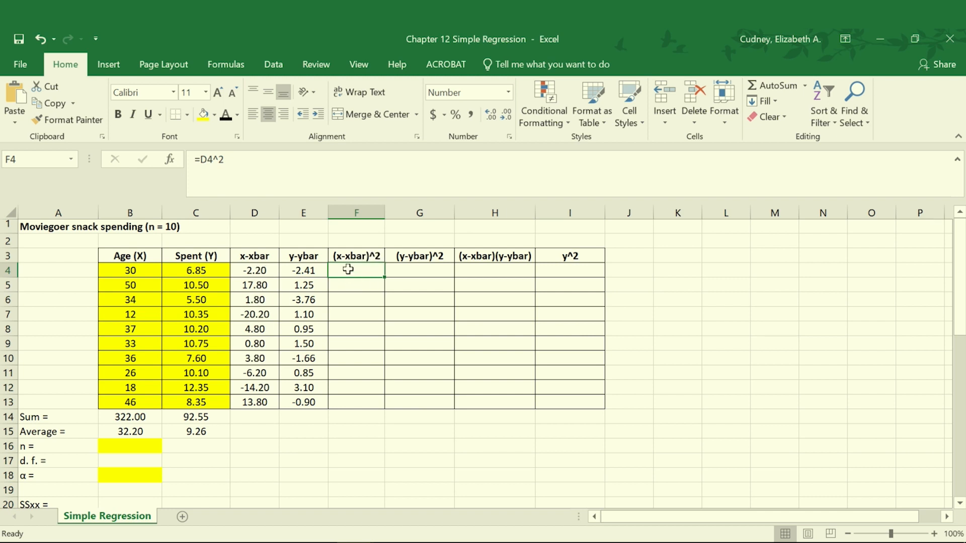
drag(348, 269, 343, 397)
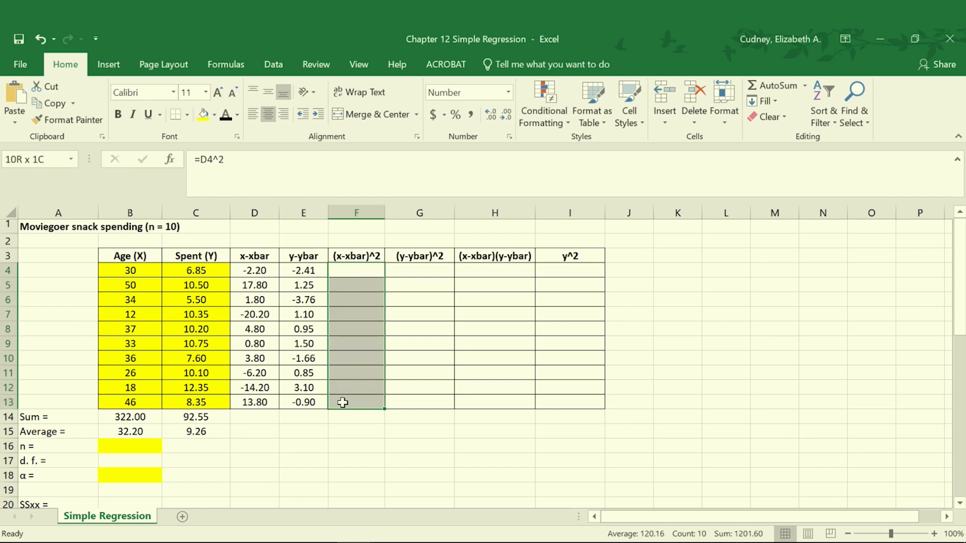
key(ctrl+d)
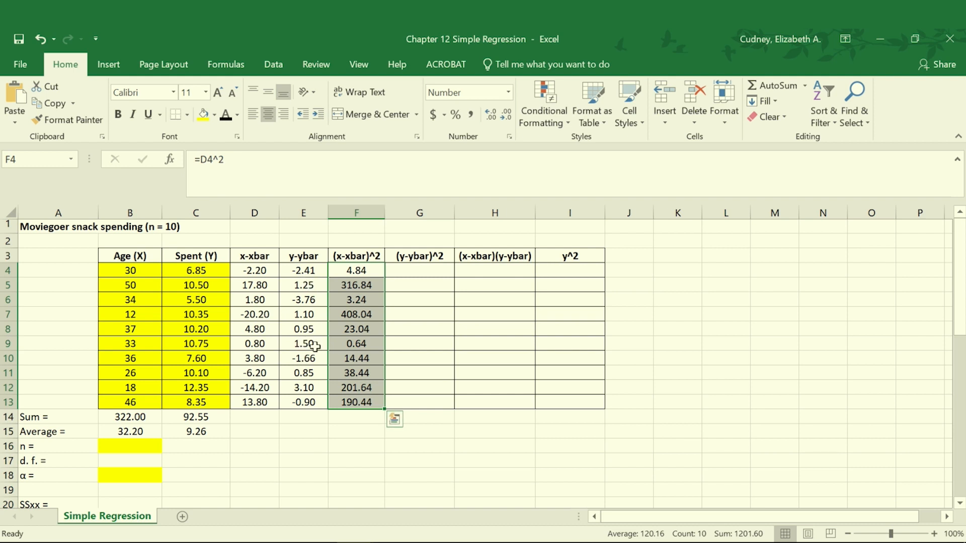
drag(429, 272, 418, 402)
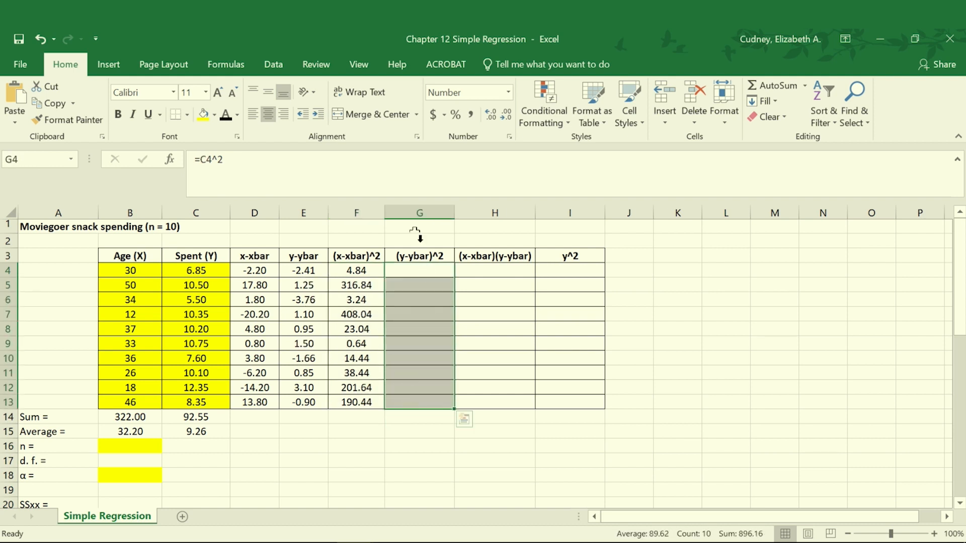
click(226, 115)
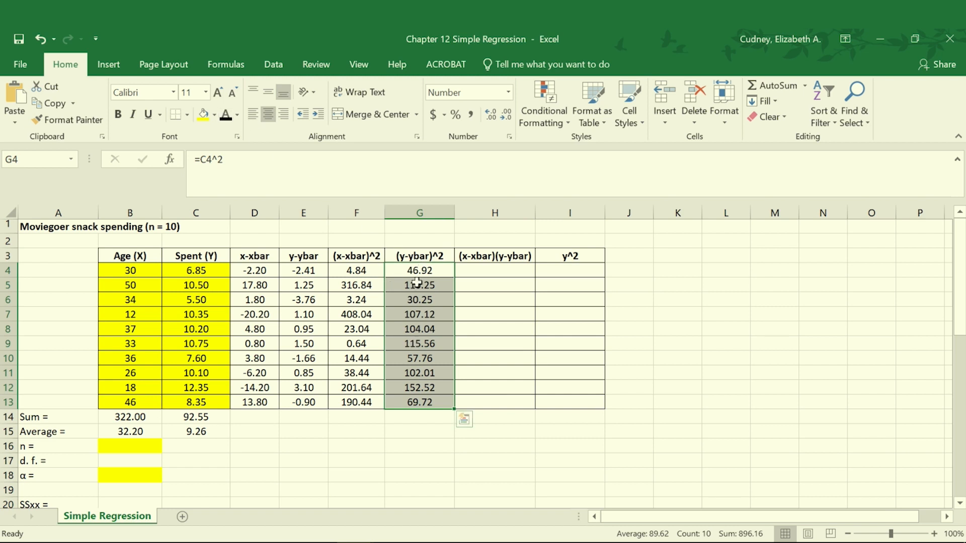
Apply the Automatic black font color to the hidden (x-xbar)(y-ybar) products in H4:H13 and y^2 values in I4:I13
click(505, 271)
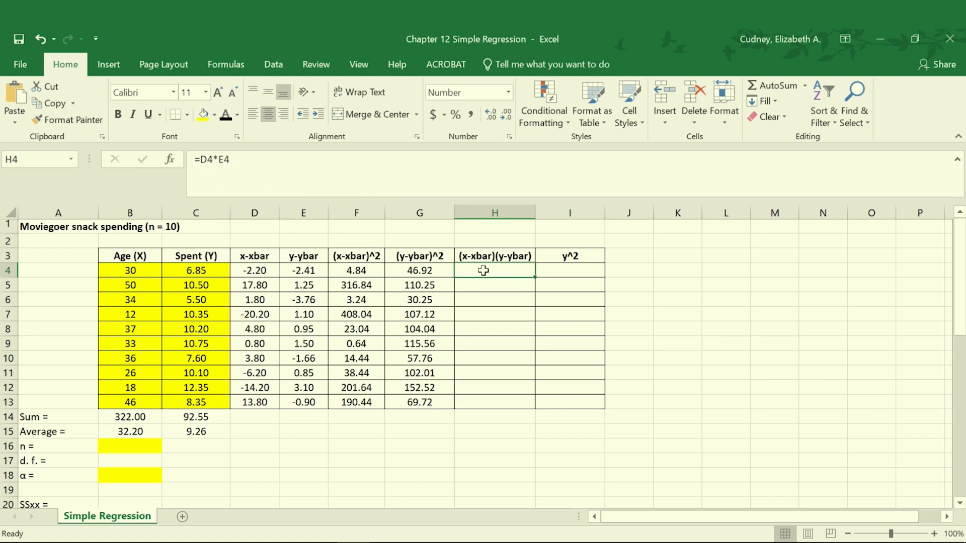
drag(481, 267, 492, 402)
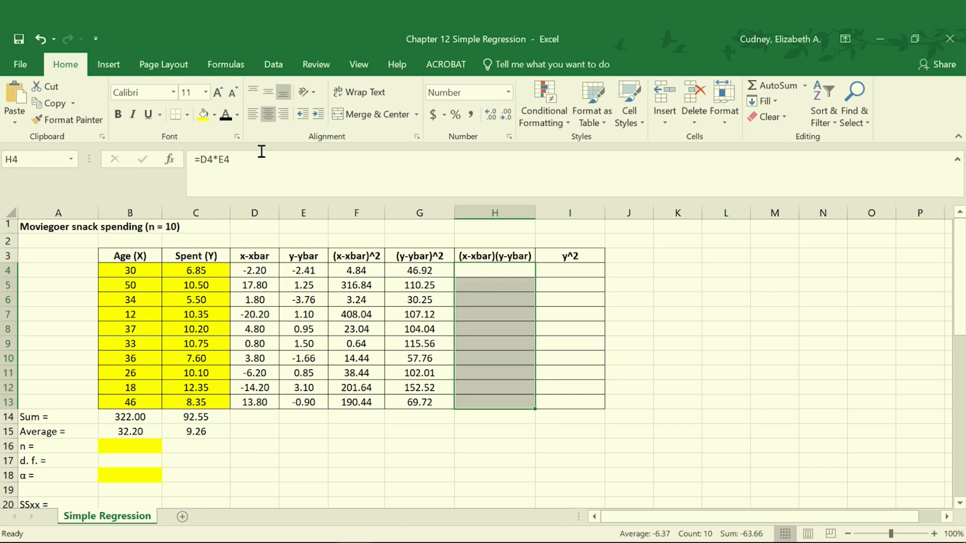
key(ctrl+d)
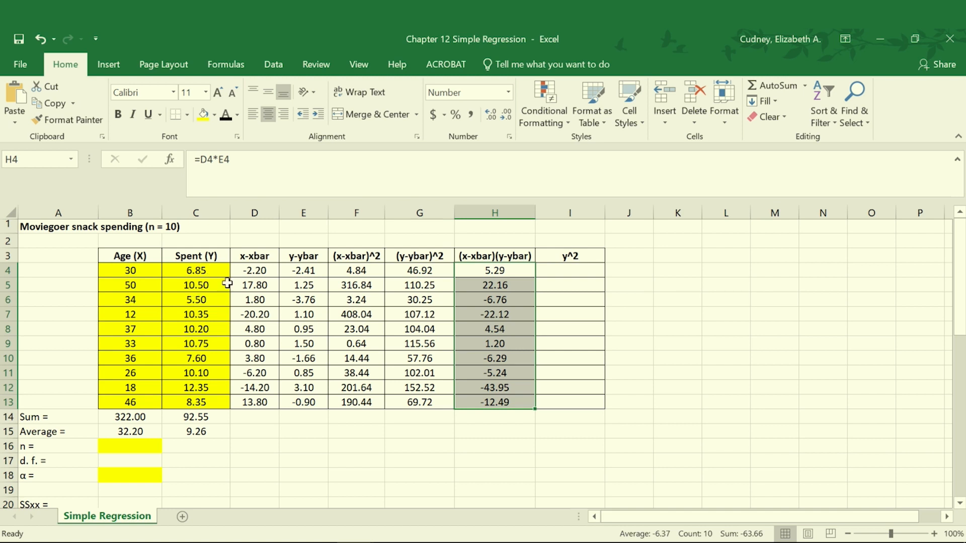
click(582, 270)
drag(584, 269, 567, 399)
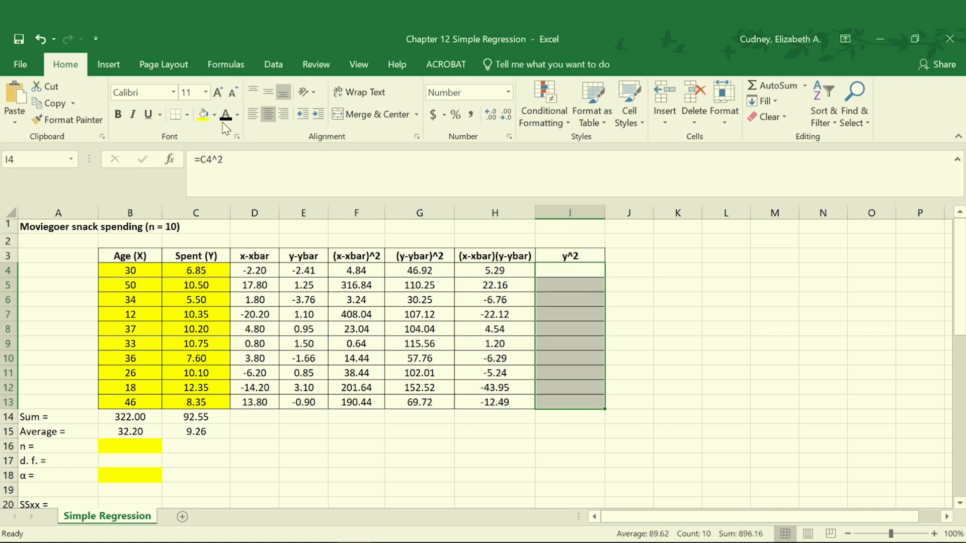
key(ctrl+d)
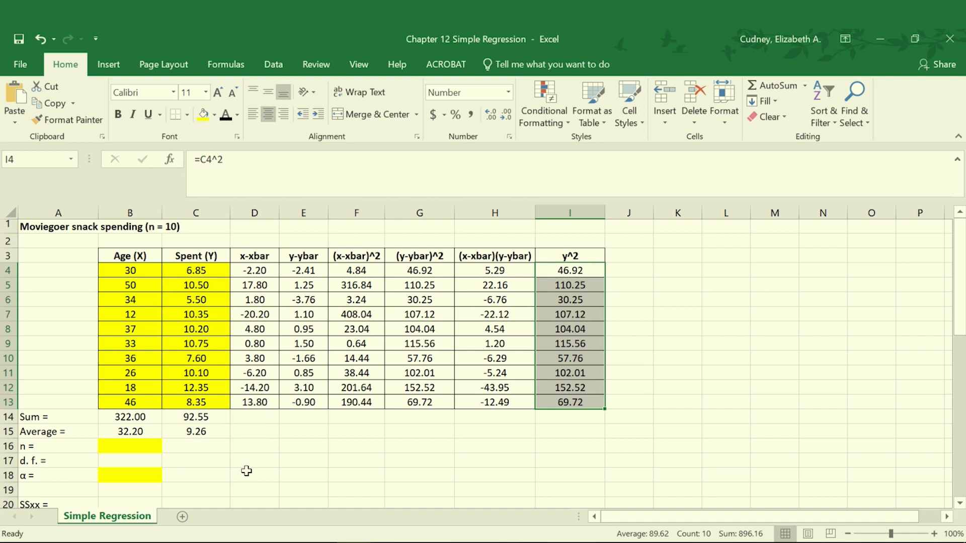
Reveal the hidden n, d.f. and α entries in B16:B18 by making each cell's font Automatic black
click(130, 444)
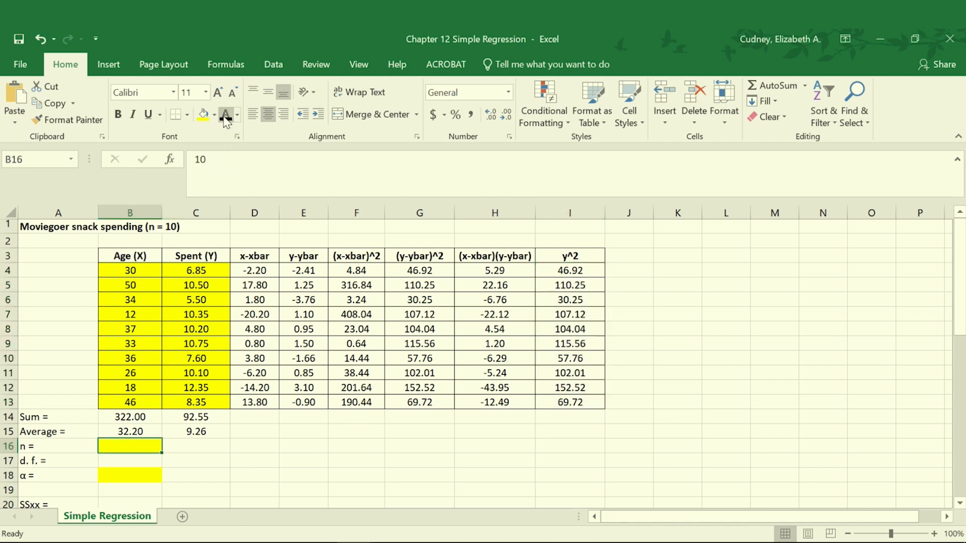
click(131, 462)
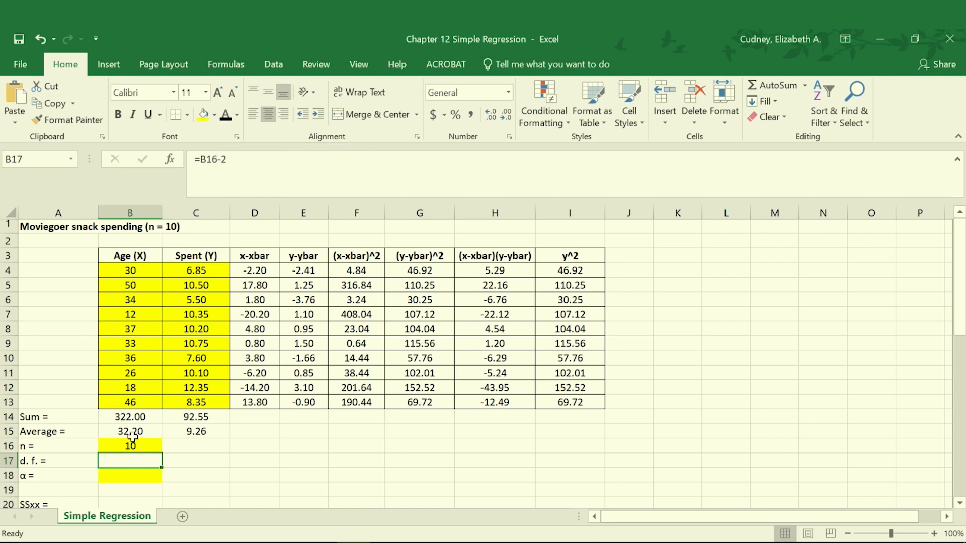
click(222, 119)
click(135, 474)
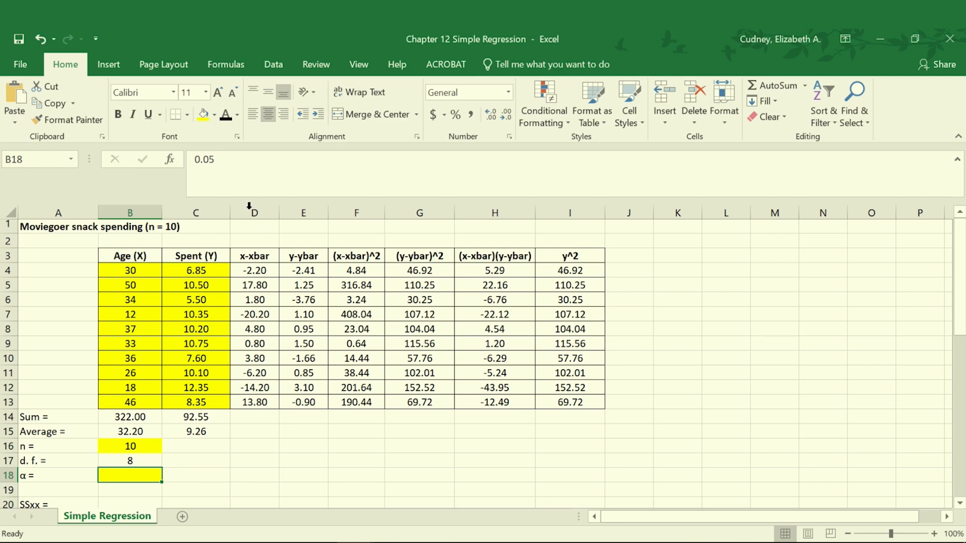
click(225, 115)
Reveal the hidden column sums in D14:I14 by setting their font color to Automatic
scroll(247, 423, down, 2)
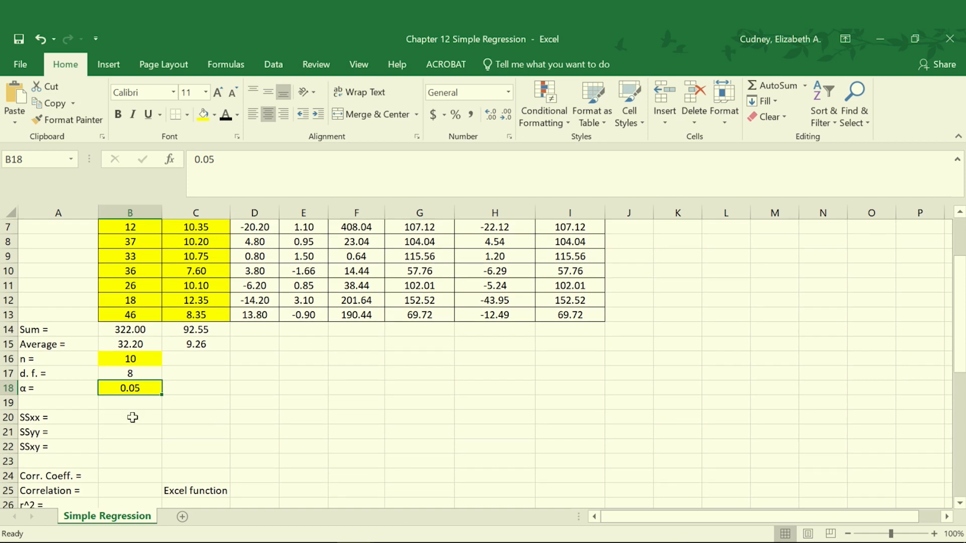
click(132, 417)
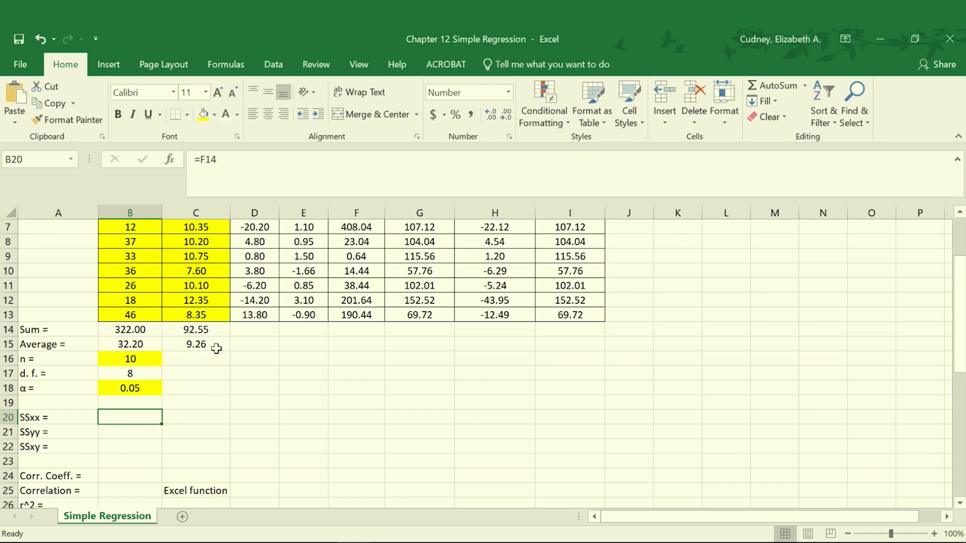
scroll(399, 318, up, 2)
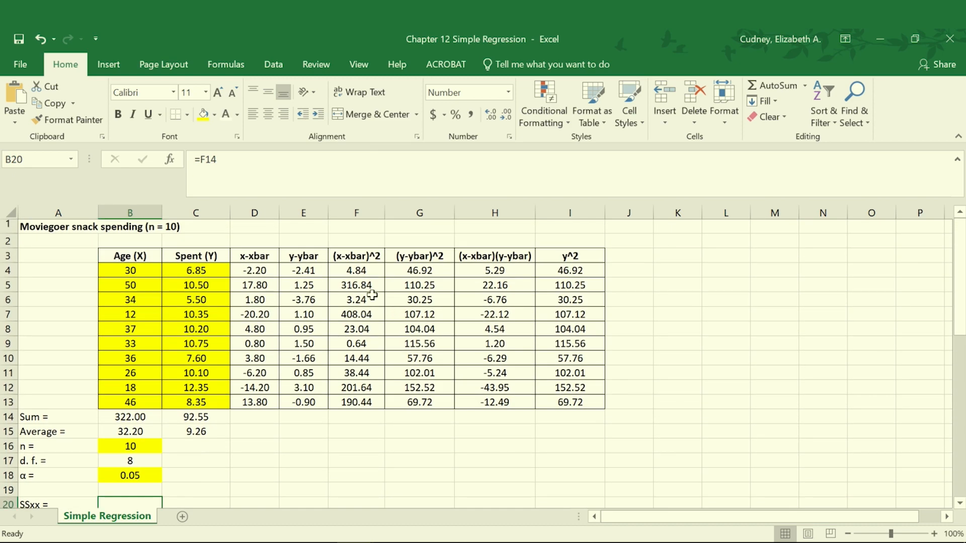
click(256, 418)
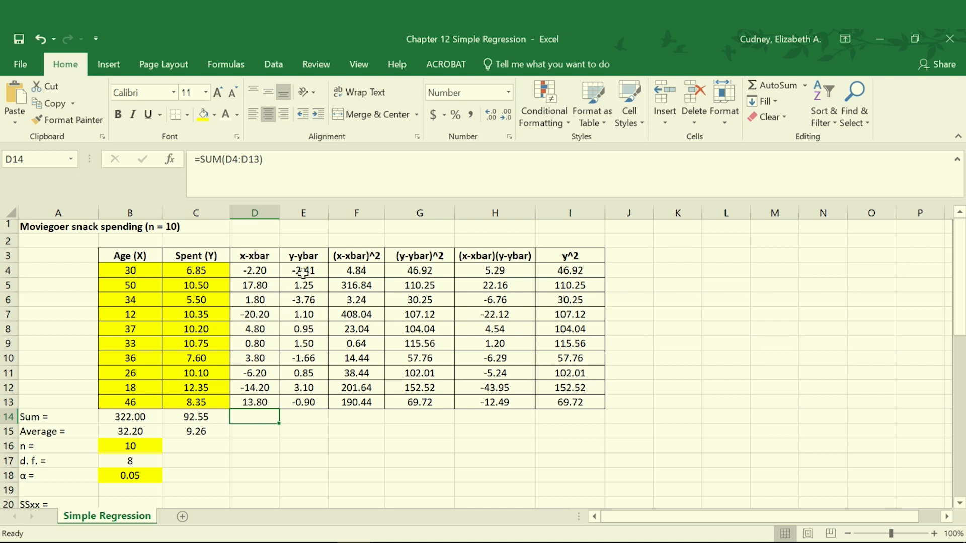
mouse_move(266, 419)
mouse_down()
mouse_move(383, 409)
mouse_move(582, 420)
mouse_up()
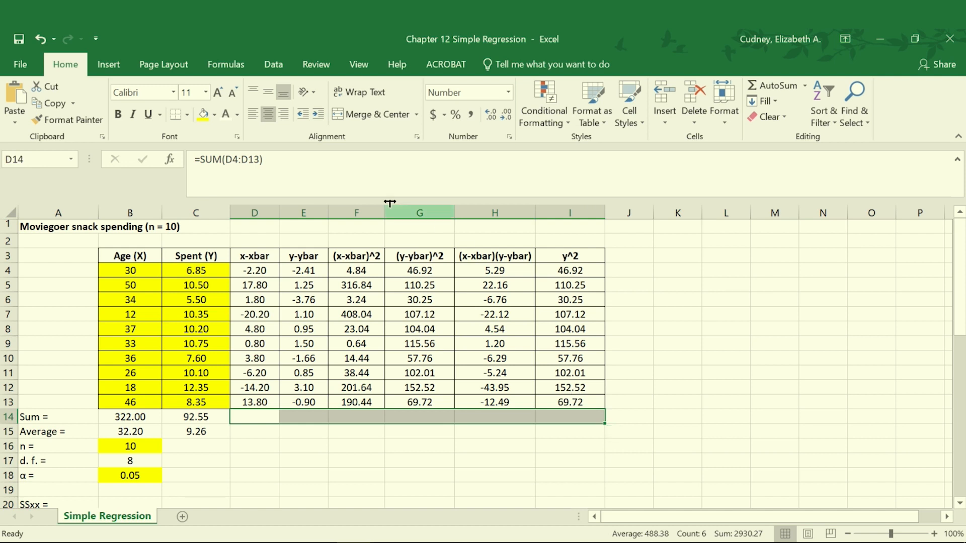
click(237, 115)
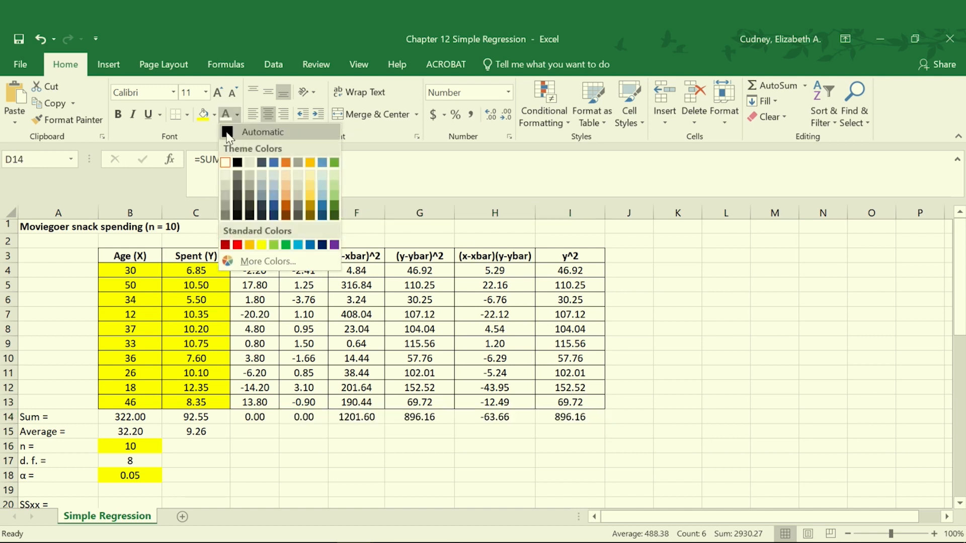
click(229, 134)
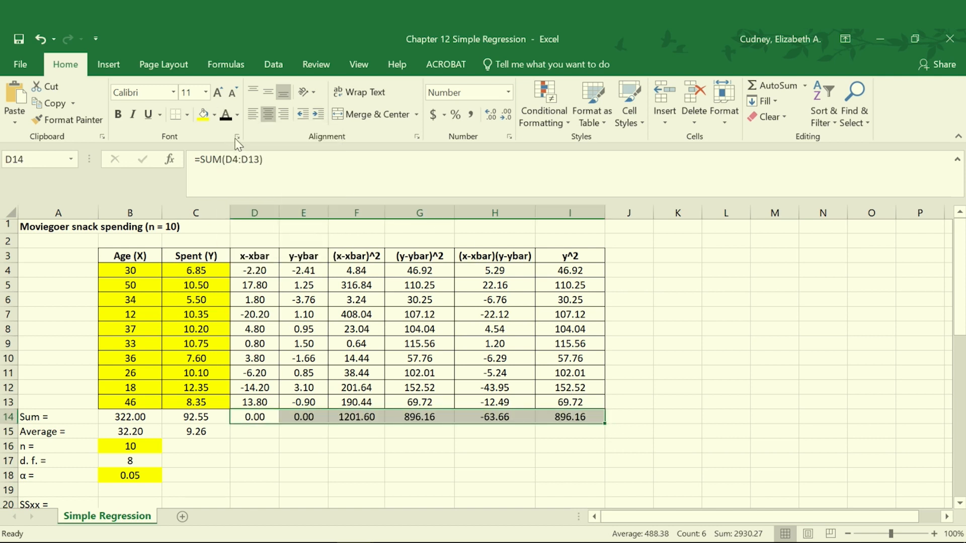
click(254, 433)
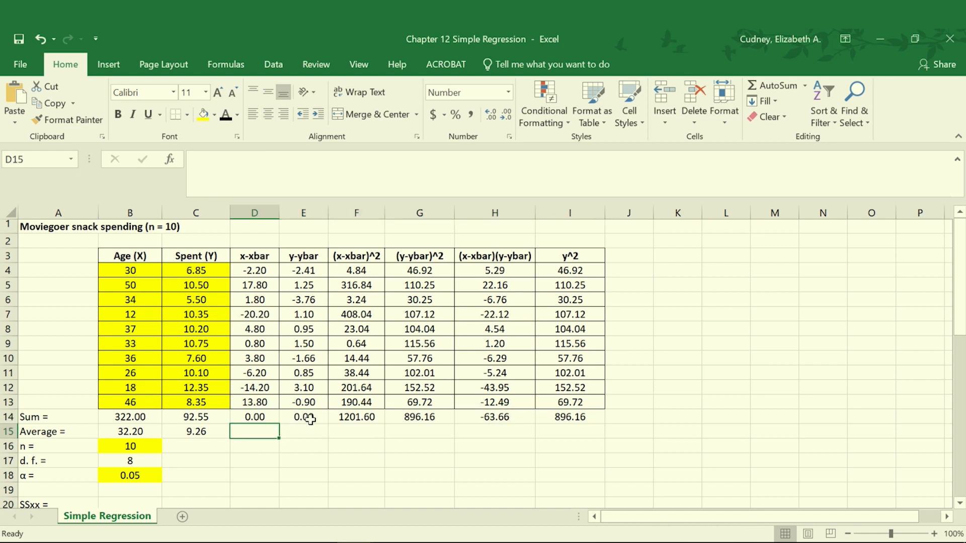
Reveal the hidden SSxx value in B20 with Automatic black font and check its source sum in F14
click(355, 424)
scroll(308, 429, down, 1)
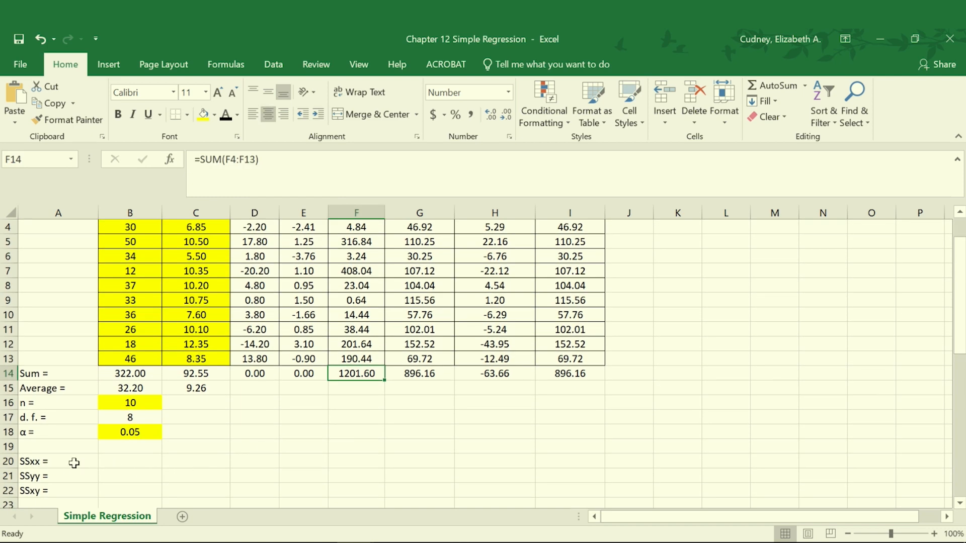
click(108, 462)
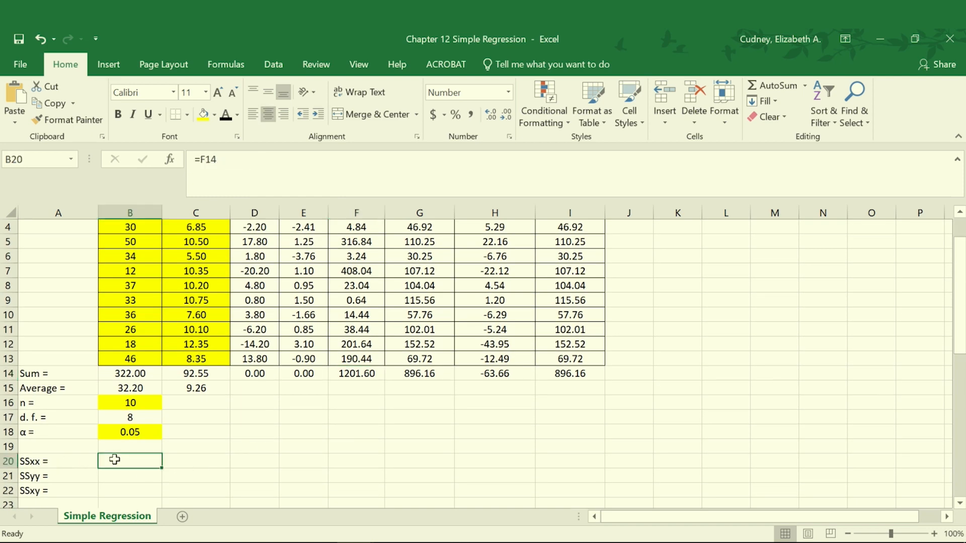
click(226, 116)
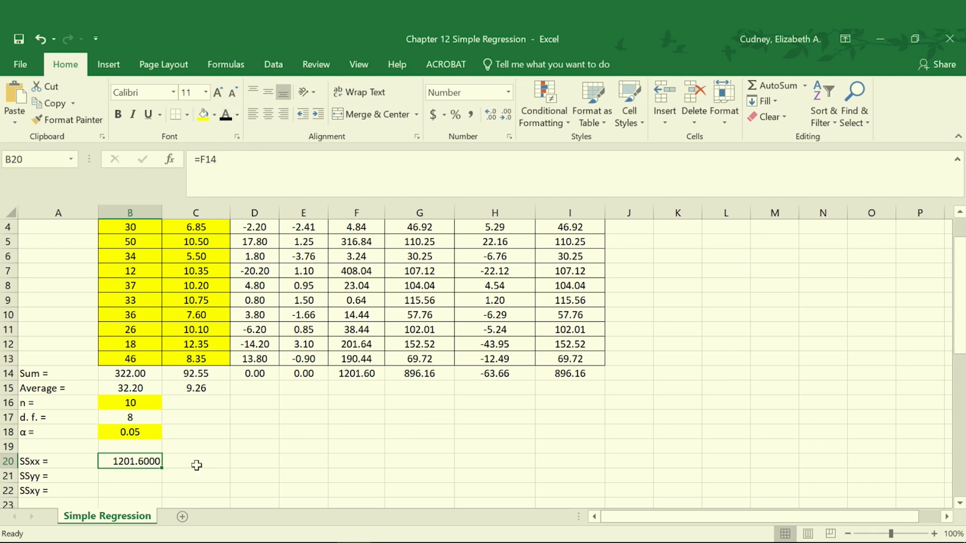
scroll(389, 418, up, 1)
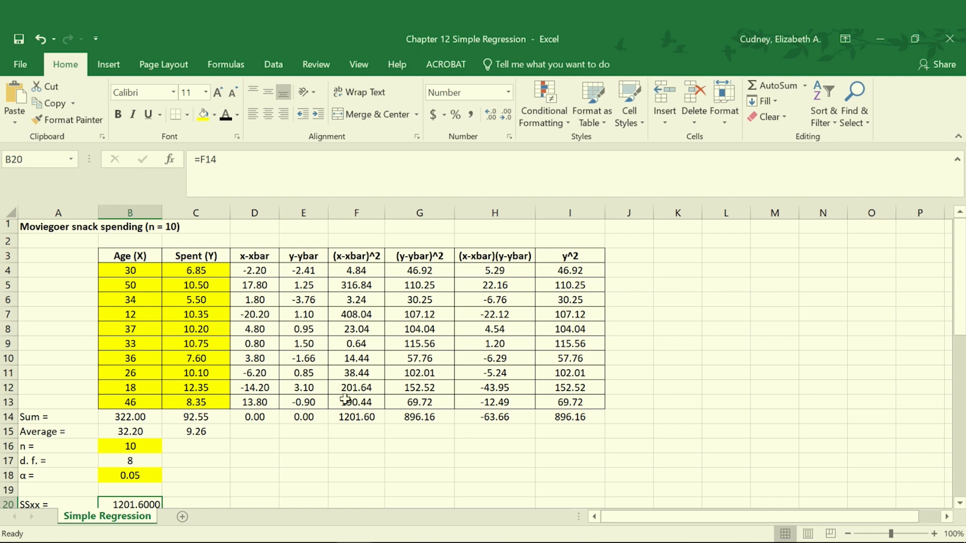
click(358, 419)
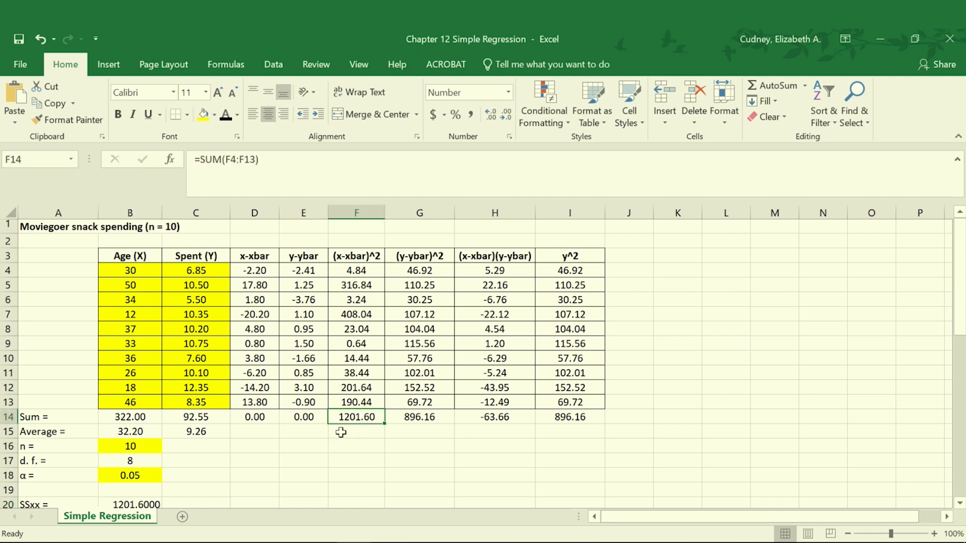
Reveal the hidden SSyy value in B21 by making its font Automatic black
scroll(341, 433, down, 1)
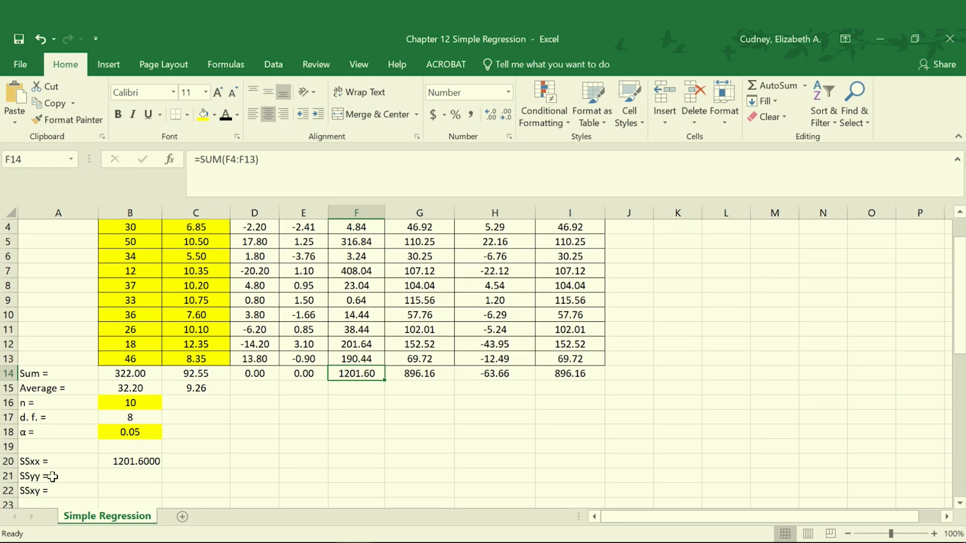
click(125, 474)
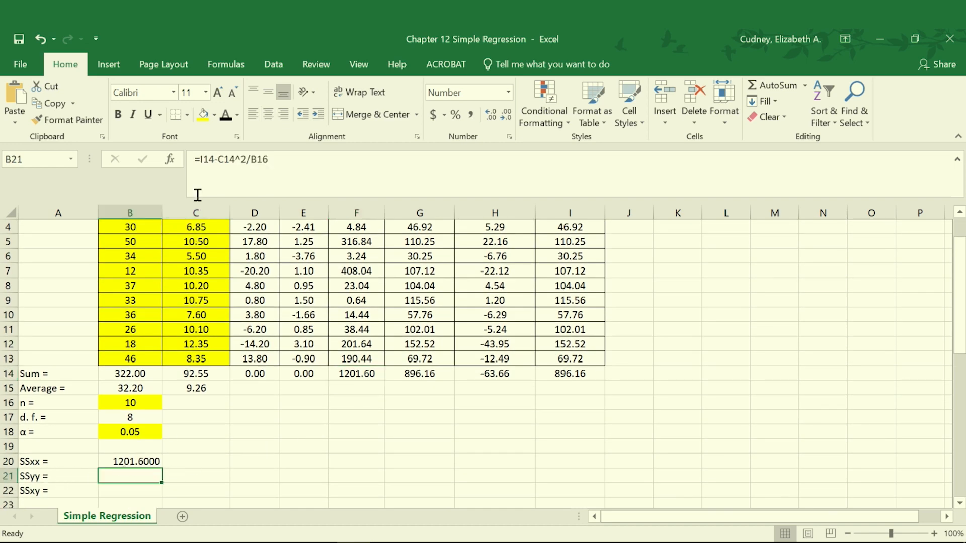
click(226, 119)
scroll(393, 397, up, 1)
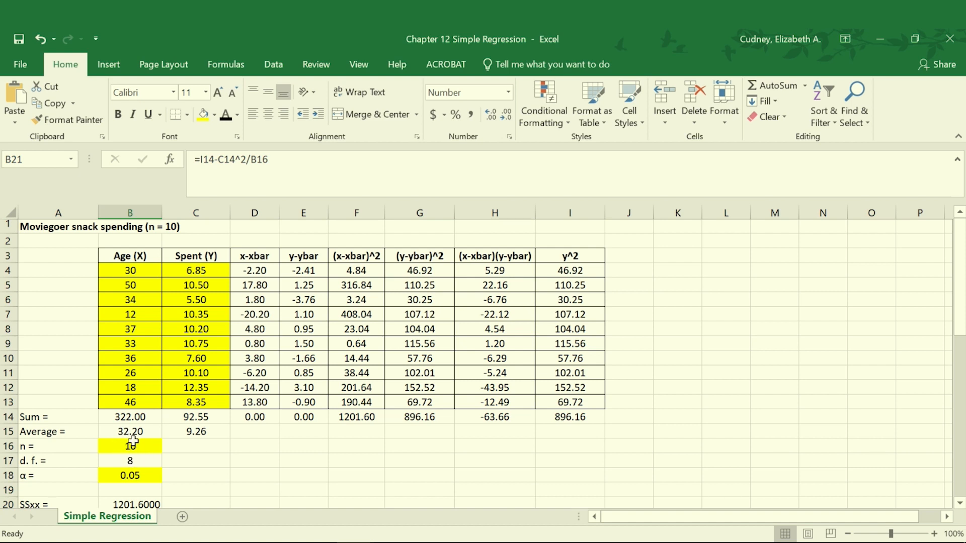
Reveal the hidden SSxy value in B22 with Automatic black font and check its source sum in H14
scroll(205, 453, down, 2)
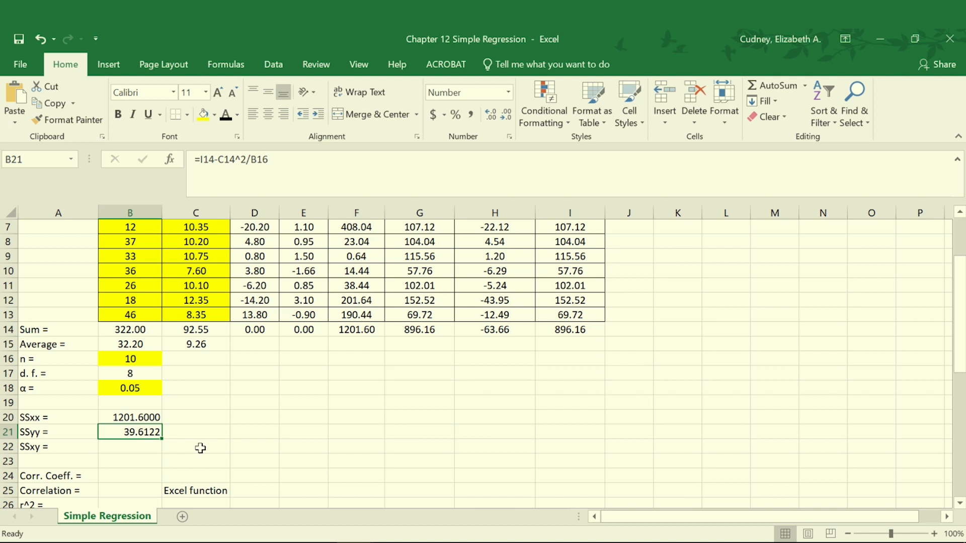
click(139, 447)
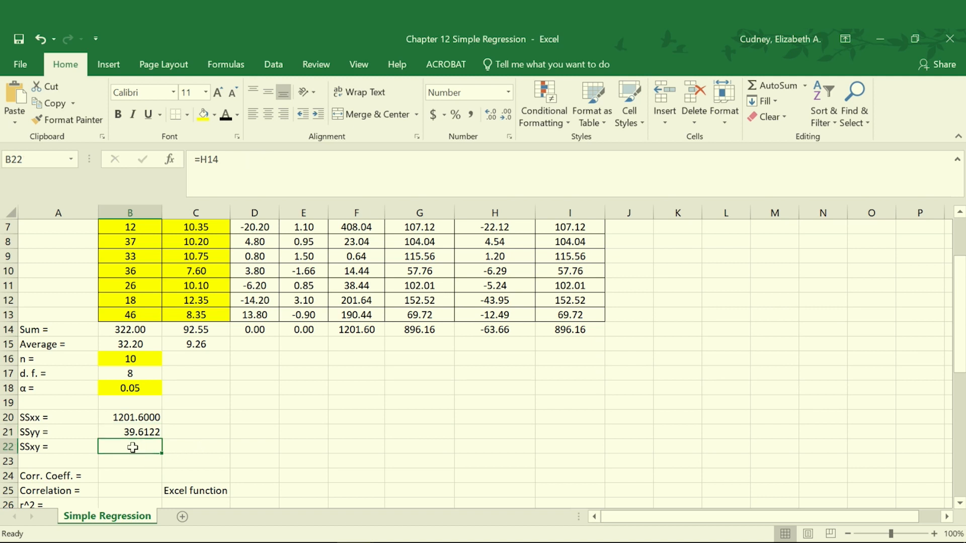
click(224, 114)
scroll(477, 390, up, 2)
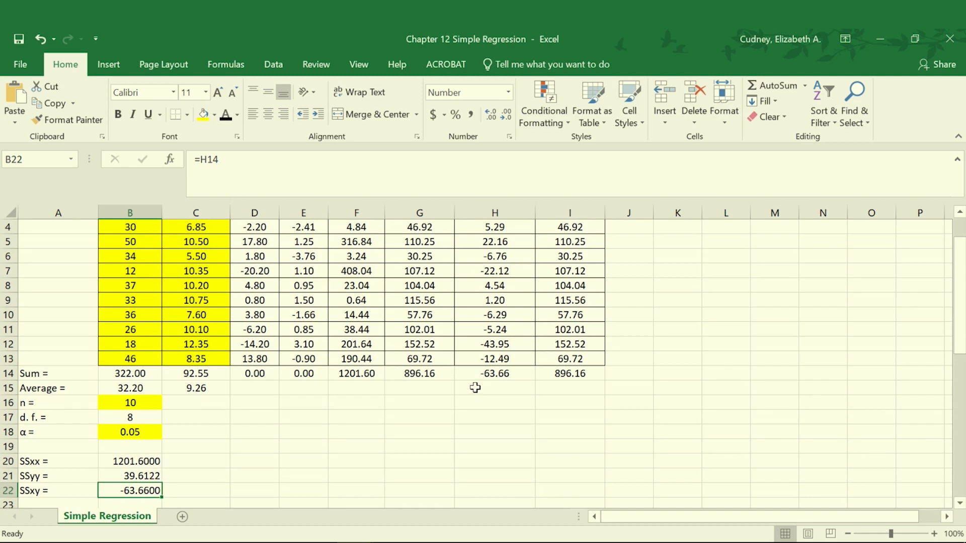
click(507, 423)
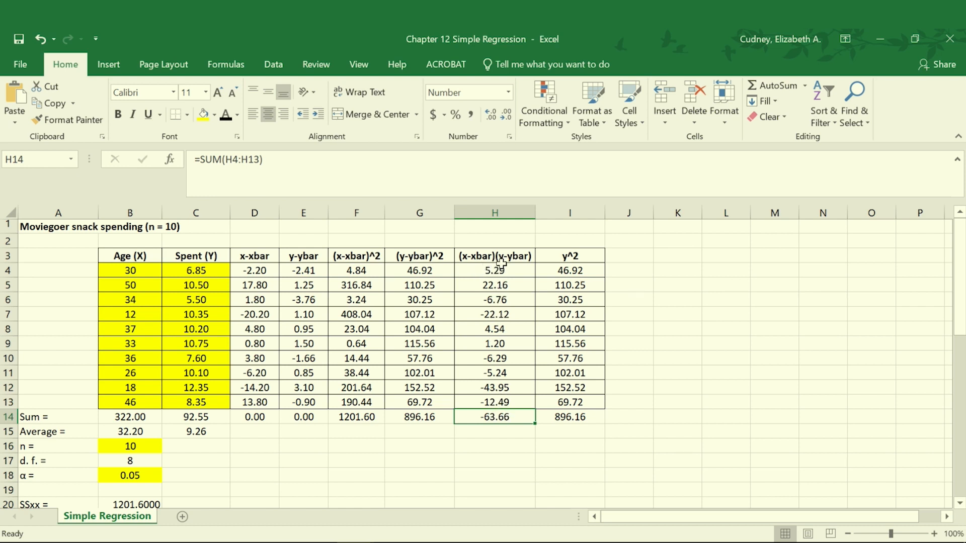
Reveal the hidden correlation coefficient in B24 by applying the Automatic black font color
scroll(477, 308, down, 3)
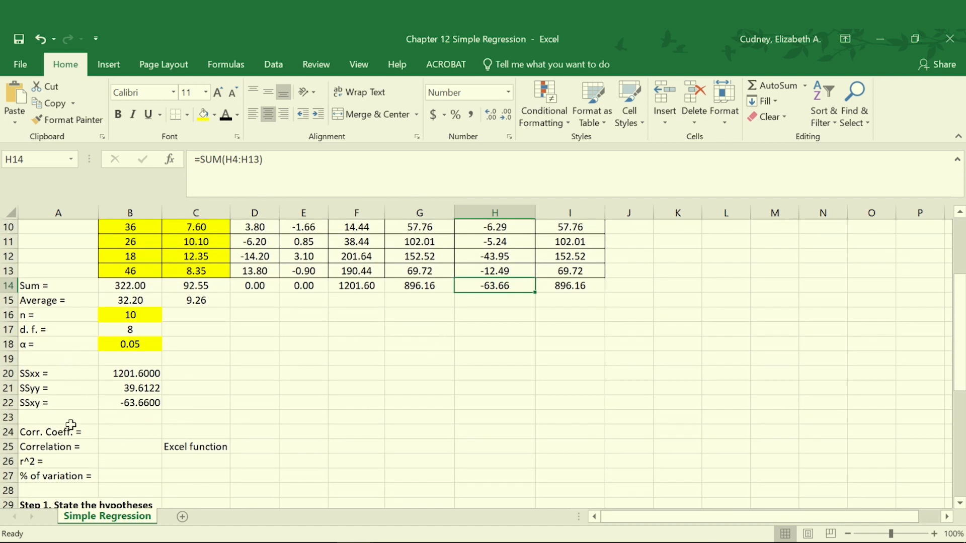
click(125, 433)
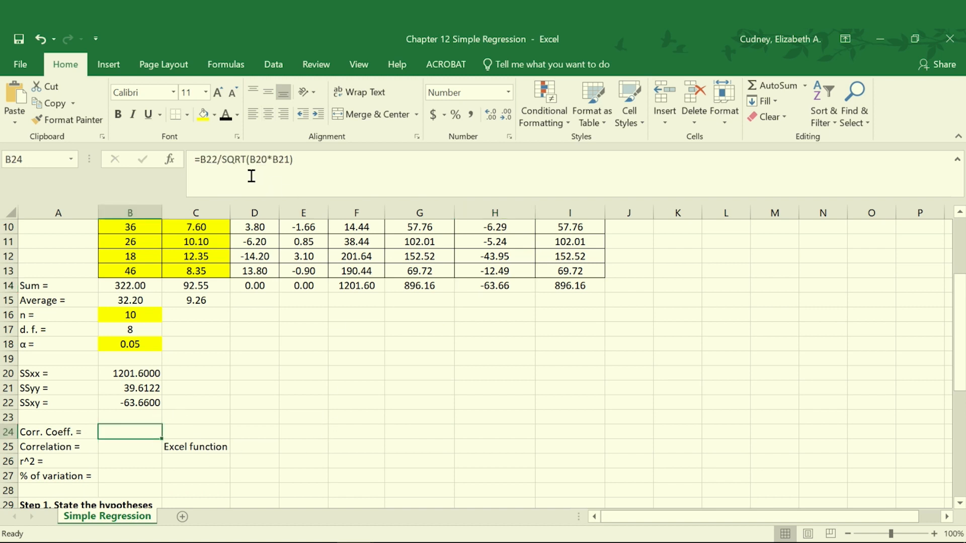
click(226, 115)
Inspect the CORREL ranges in B25, reveal its value in Automatic black font, and compare it with the manual formula in B24
click(135, 447)
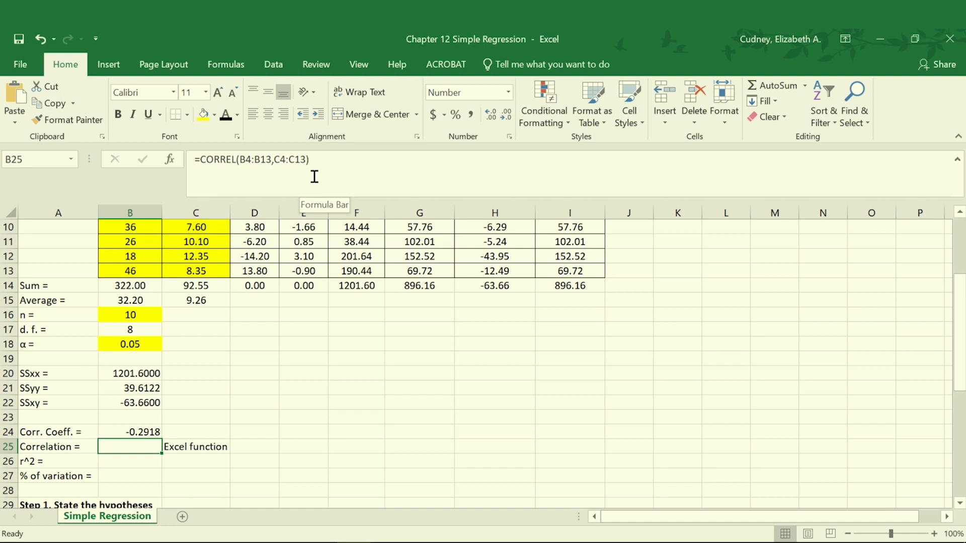
click(263, 160)
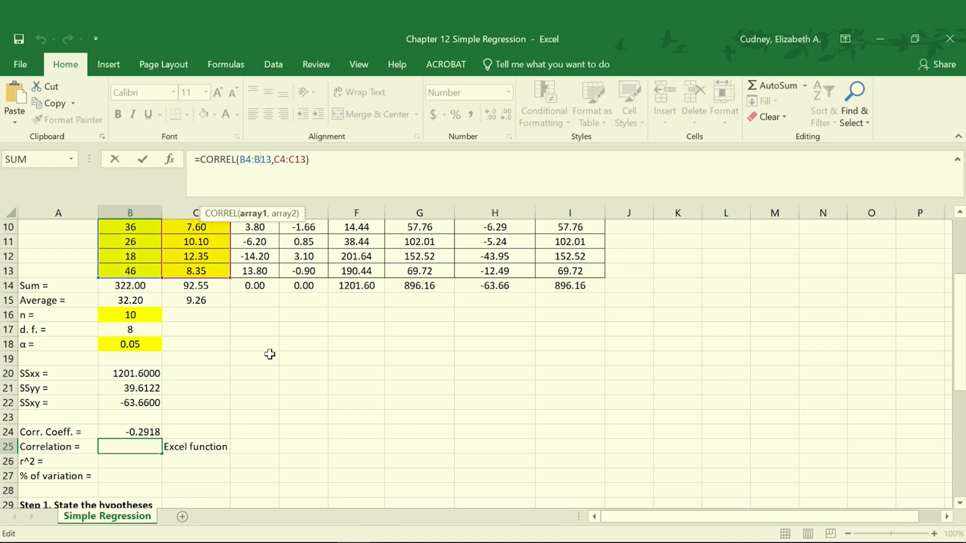
scroll(270, 354, up, 3)
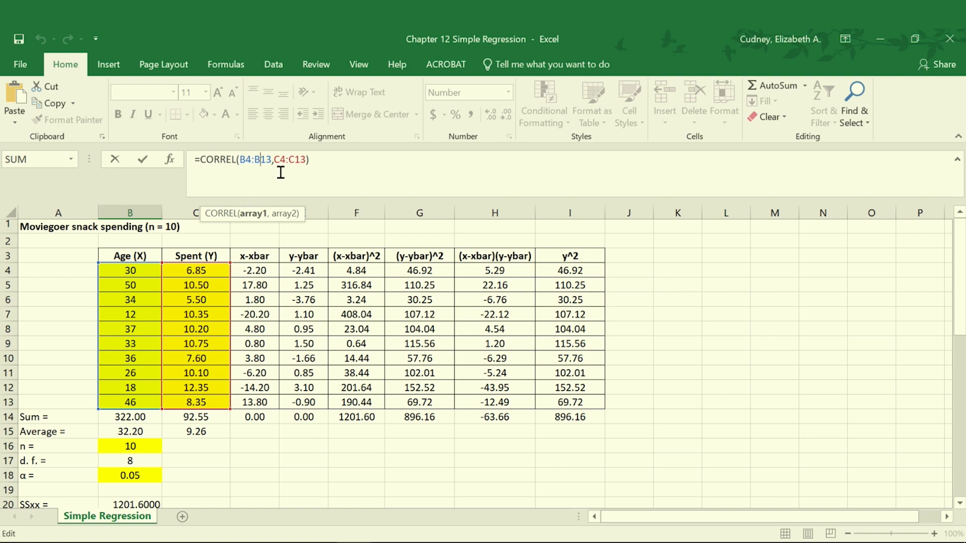
click(294, 159)
key(Return)
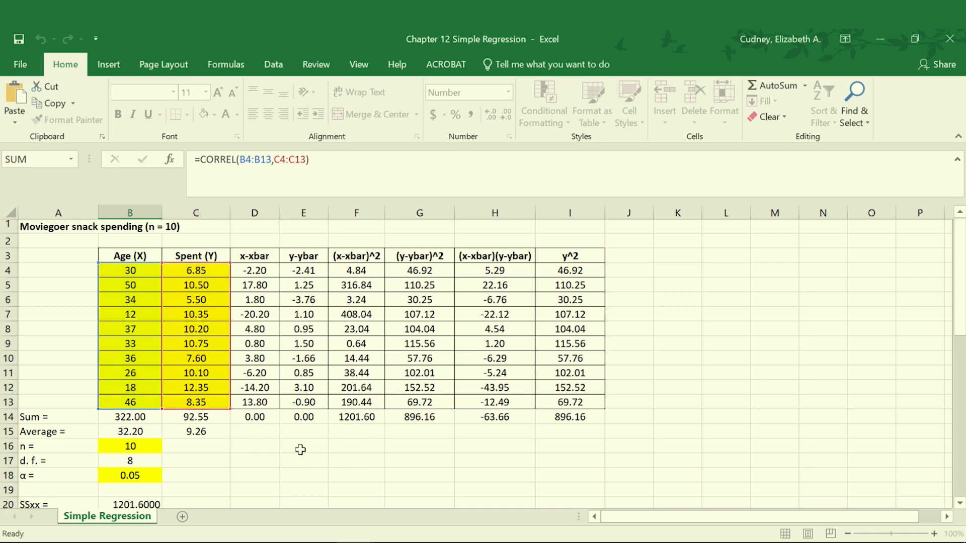
key(Up)
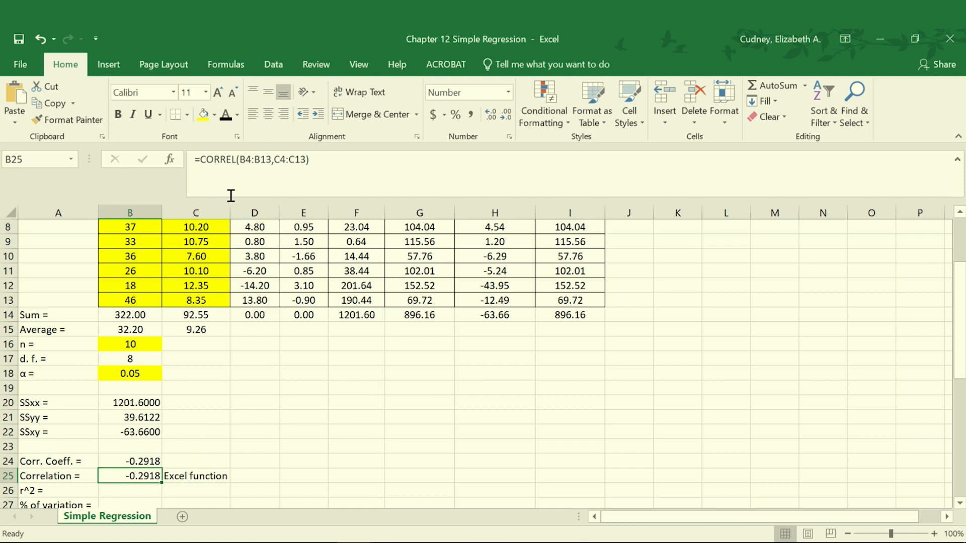
click(147, 460)
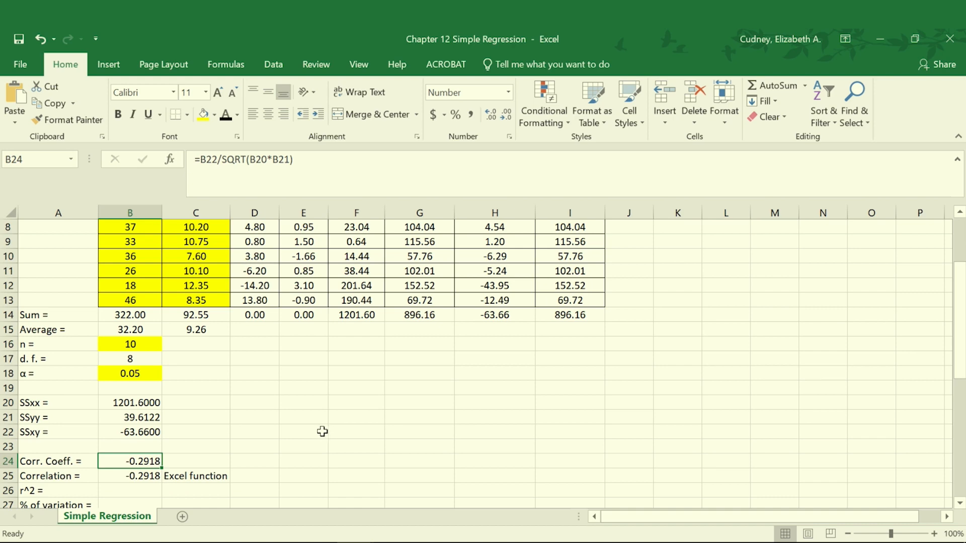
Reveal the hidden r^2 value in B26 and % of variation in B27 with Automatic black font
scroll(320, 431, down, 1)
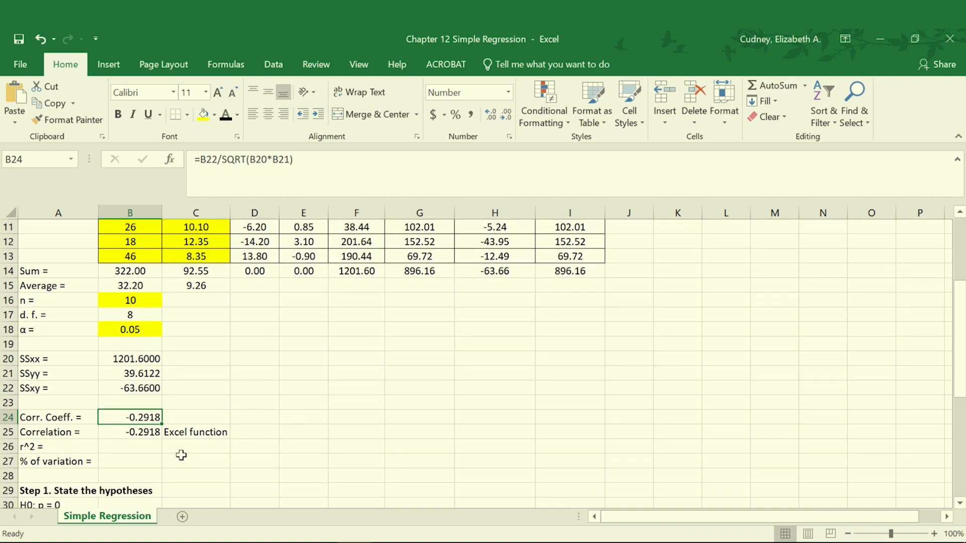
click(128, 448)
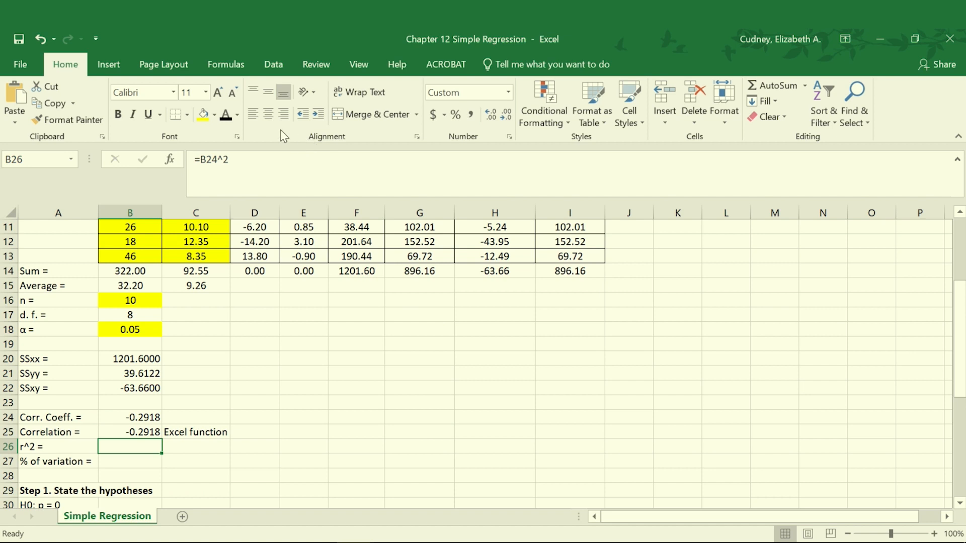
click(226, 114)
click(138, 462)
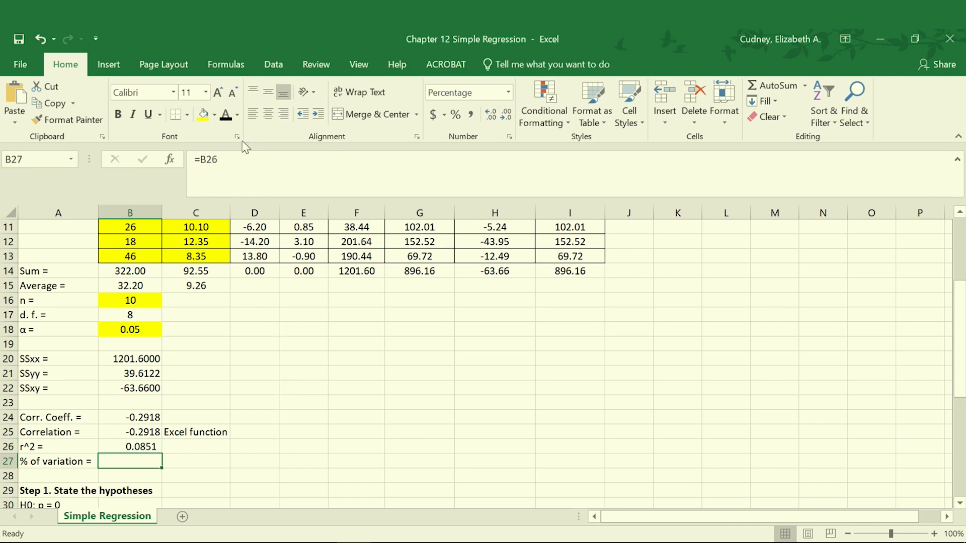
click(226, 115)
click(213, 467)
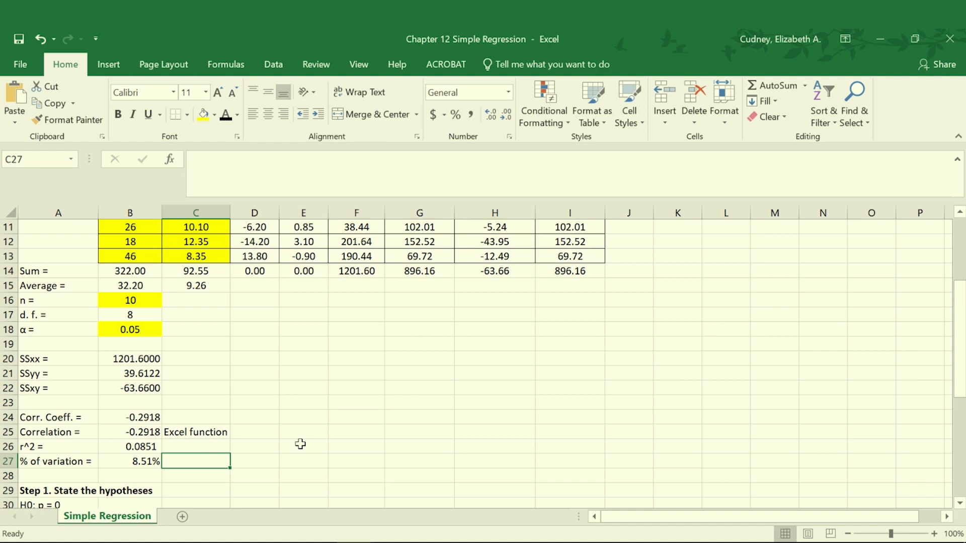
Reveal the hidden ttable critical value in B35 under Step 2 by making its font Automatic black
scroll(301, 443, down, 3)
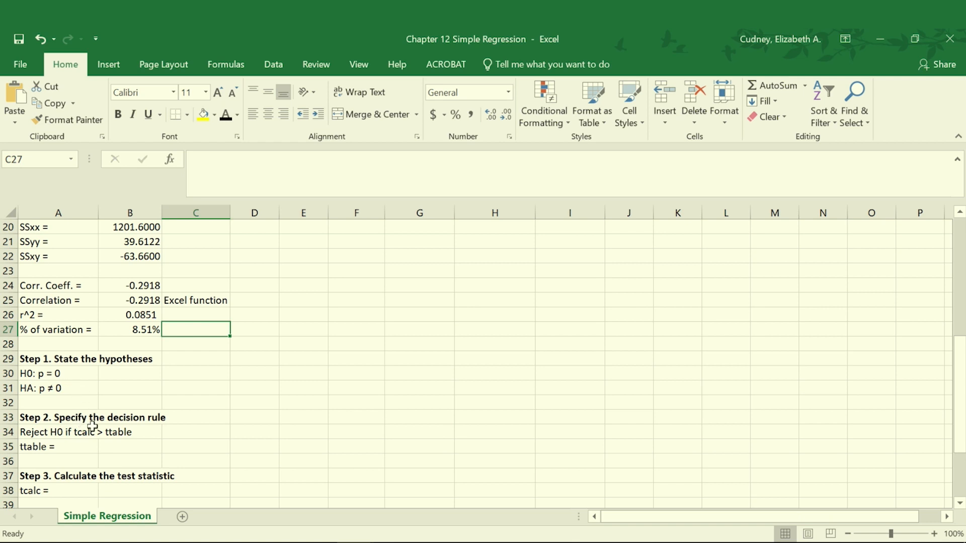
scroll(151, 430, down, 1)
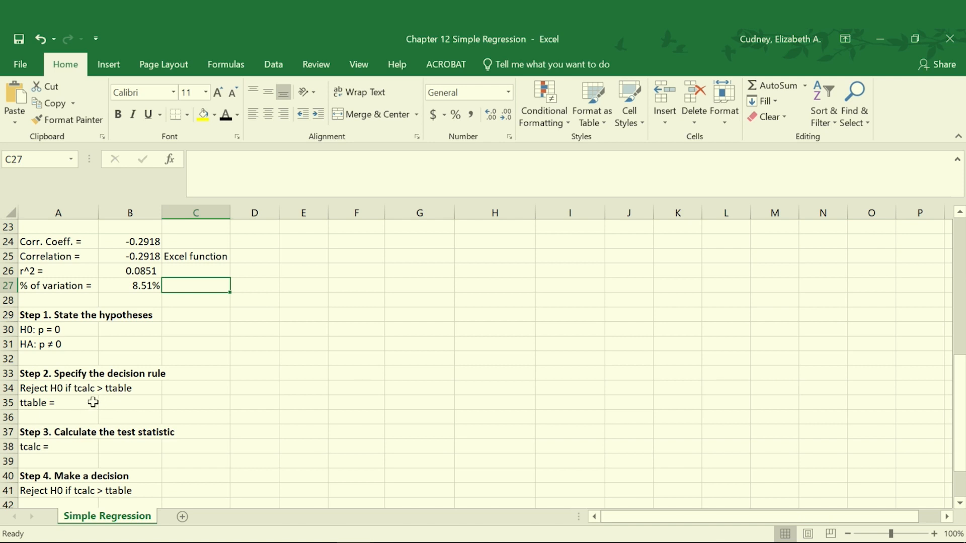
click(118, 403)
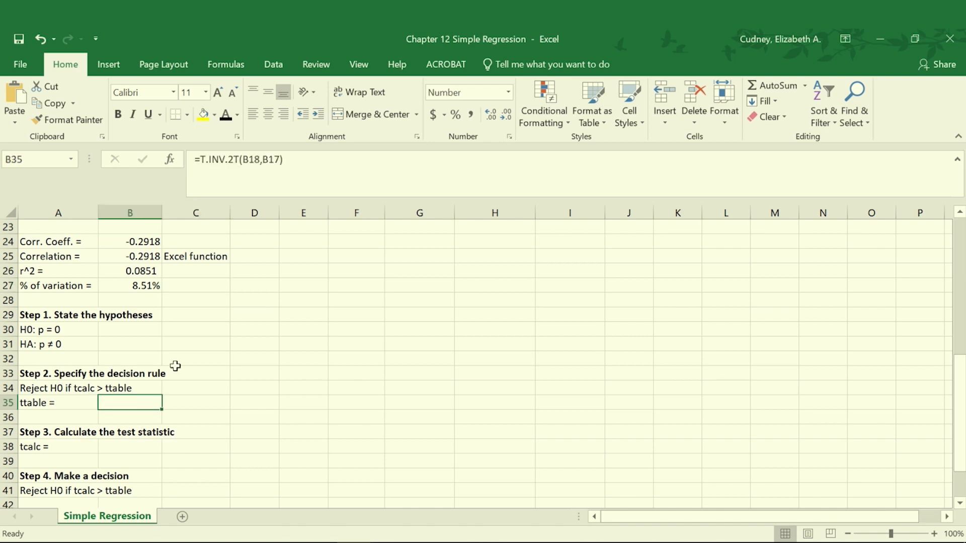
click(225, 115)
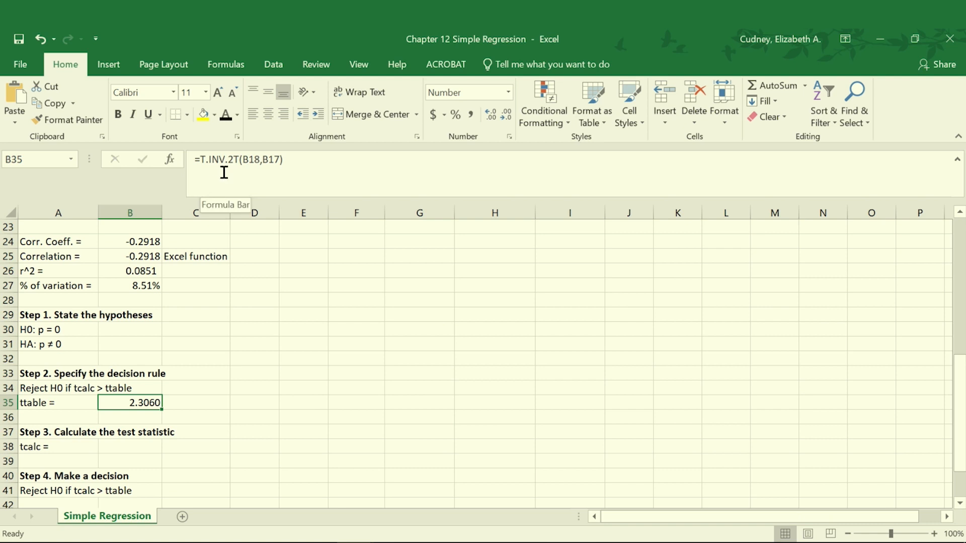
Trace the probability and degrees-of-freedom arguments of the T.INV.2T formula in B35 to cells B18 and B17
click(253, 159)
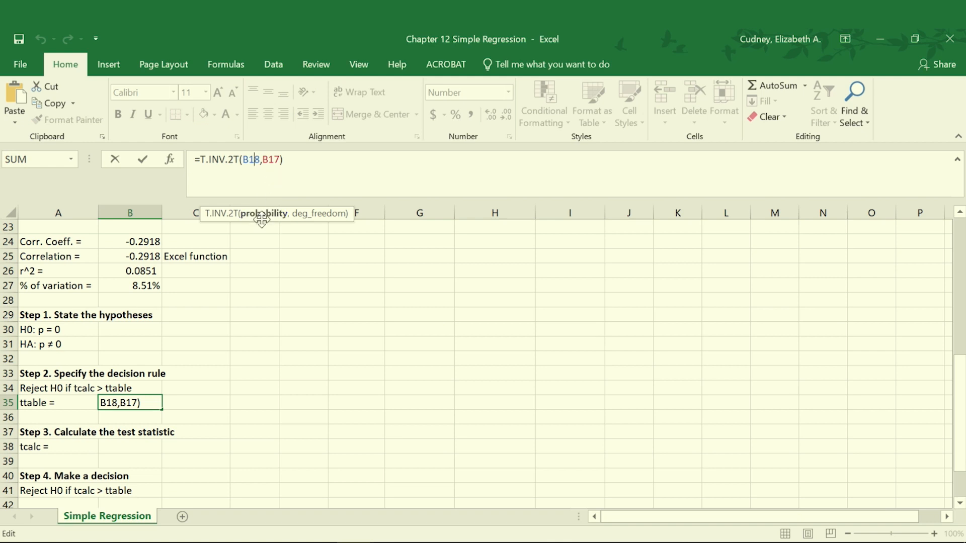
scroll(274, 242, up, 2)
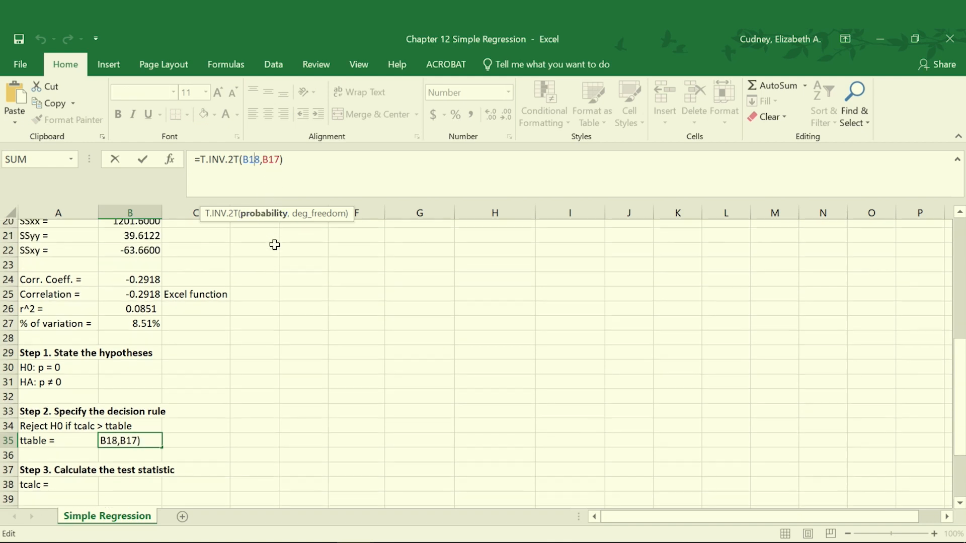
scroll(215, 254, up, 1)
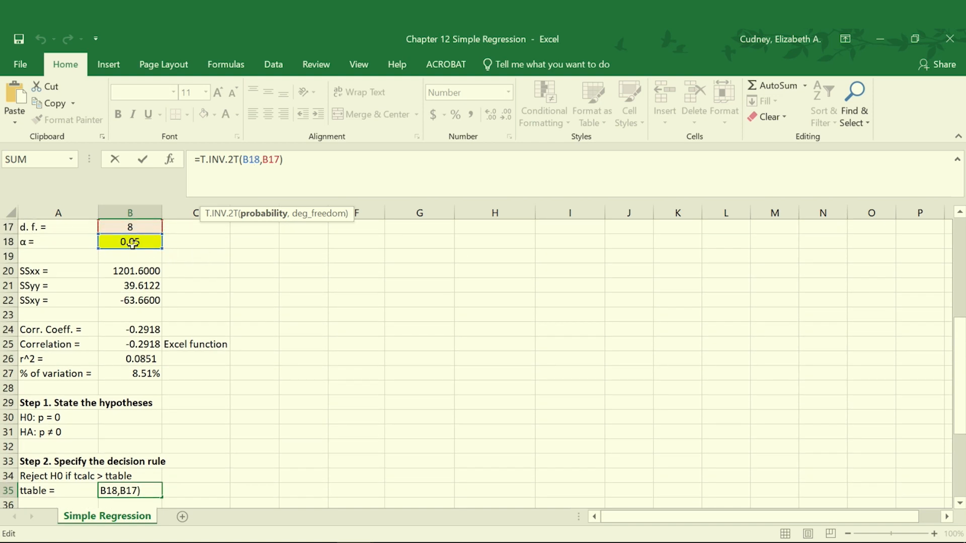
click(276, 159)
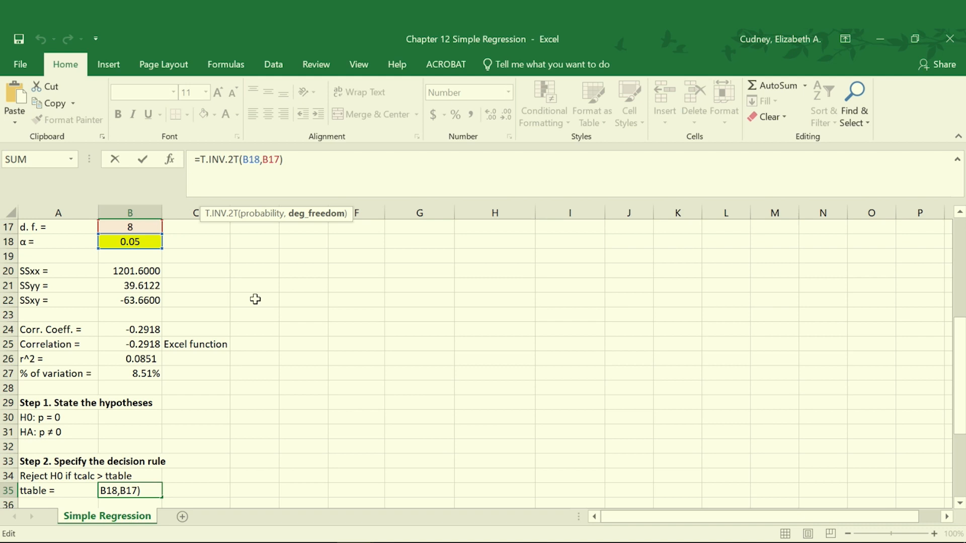
scroll(270, 289, down, 2)
key(Return)
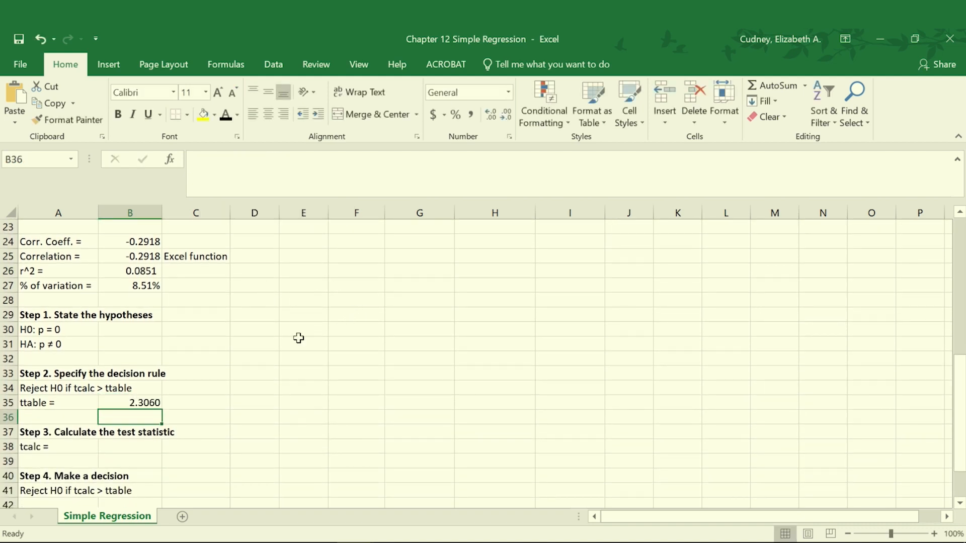
Reveal the hidden tcalc test statistic in B38 under Step 3 by making its font Automatic black
click(83, 417)
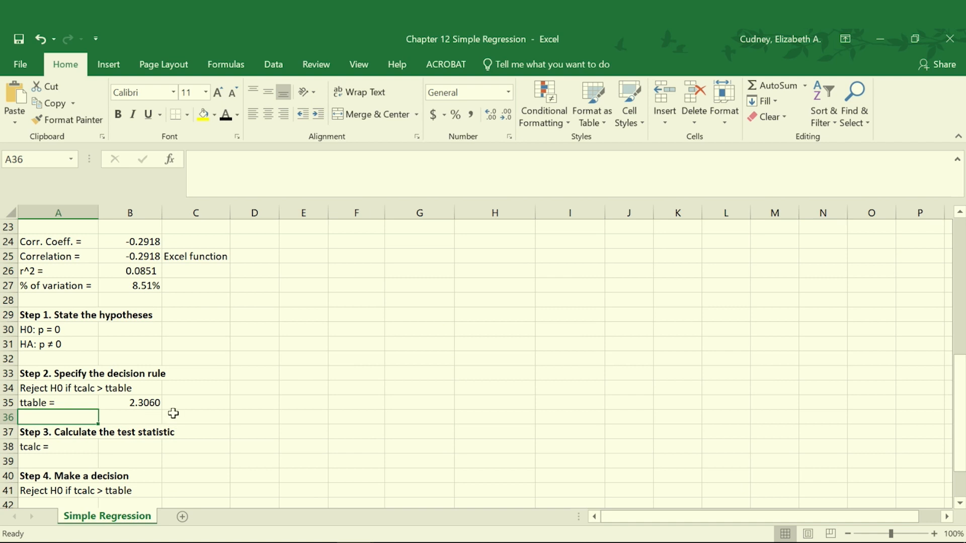
click(136, 445)
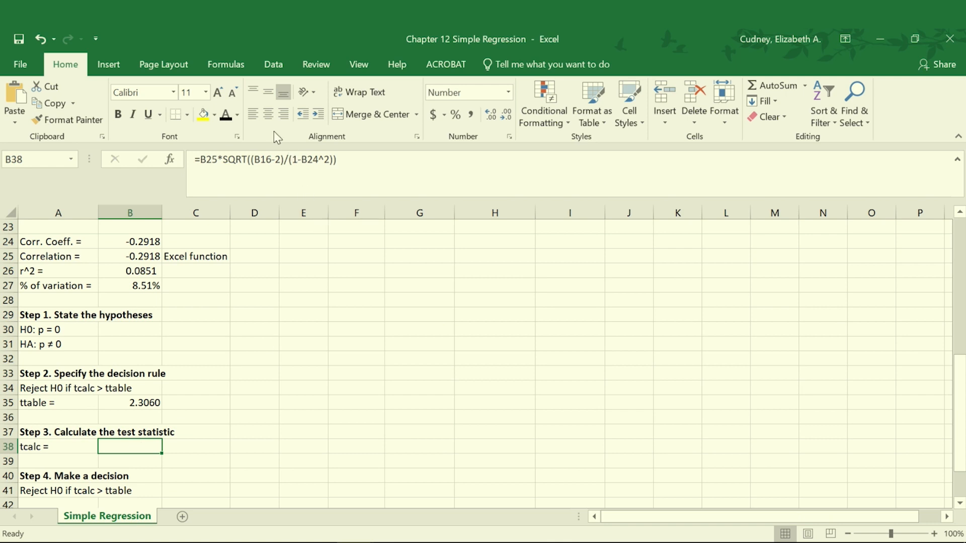
click(228, 114)
Trace the B25, SQRT and B16 terms of the tcalc formula in B38 to the correlation and sample size cells
click(209, 160)
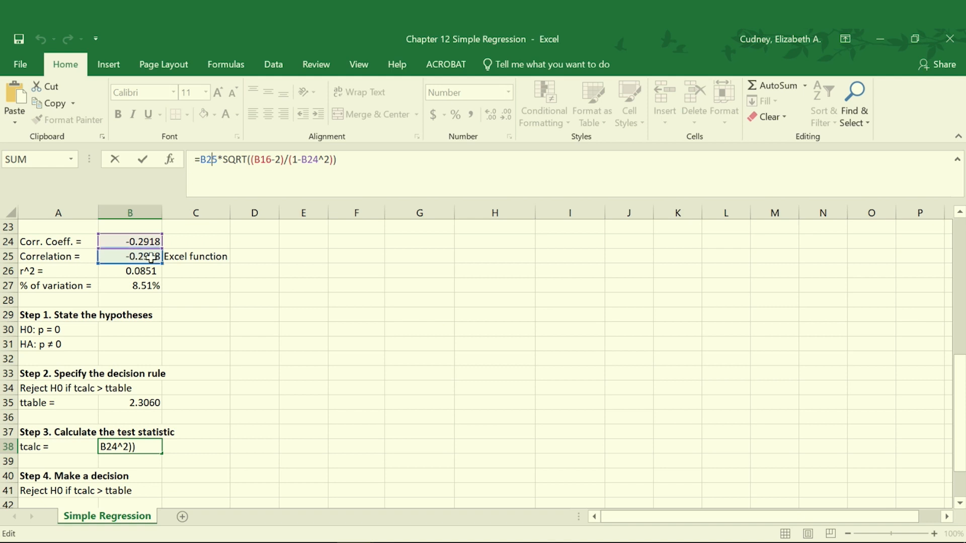
click(236, 160)
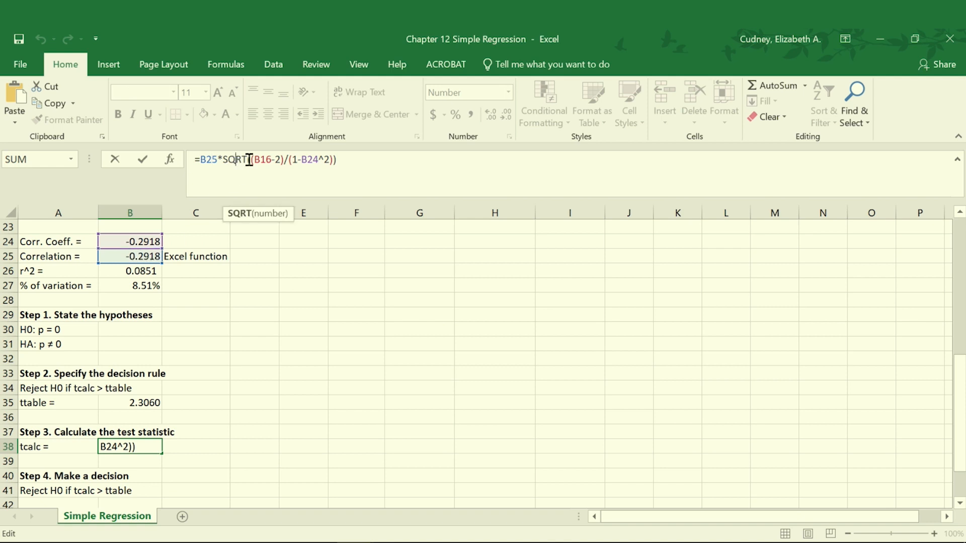
drag(261, 159, 266, 159)
scroll(278, 283, up, 3)
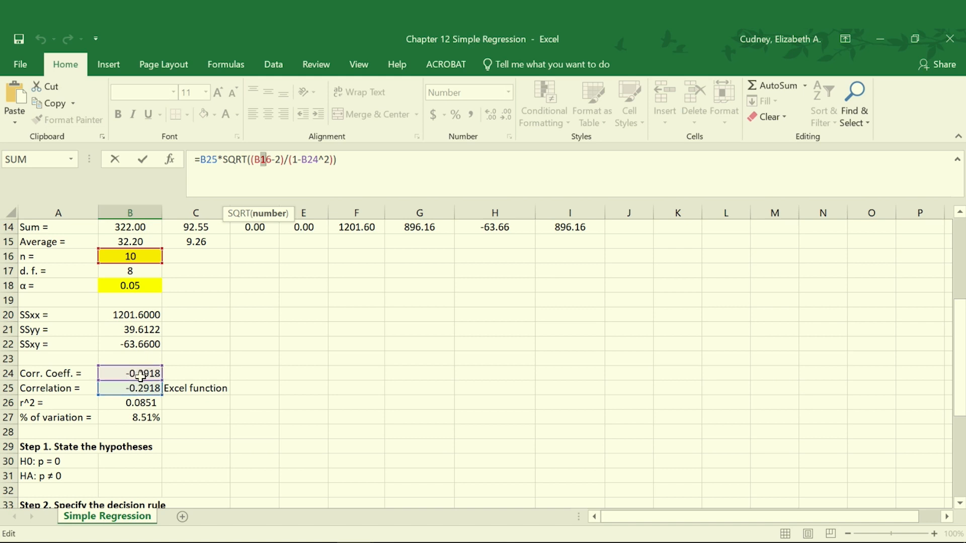
scroll(236, 372, down, 3)
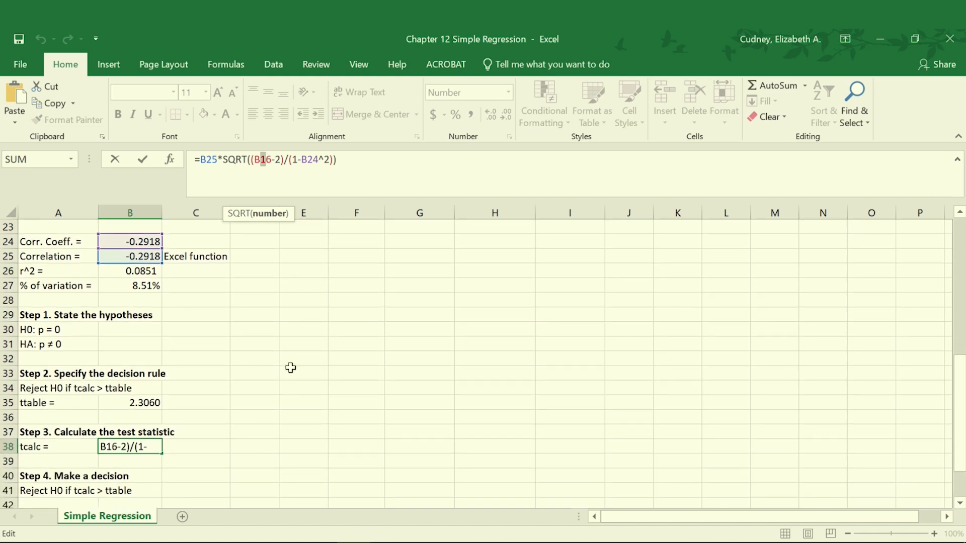
key(Return)
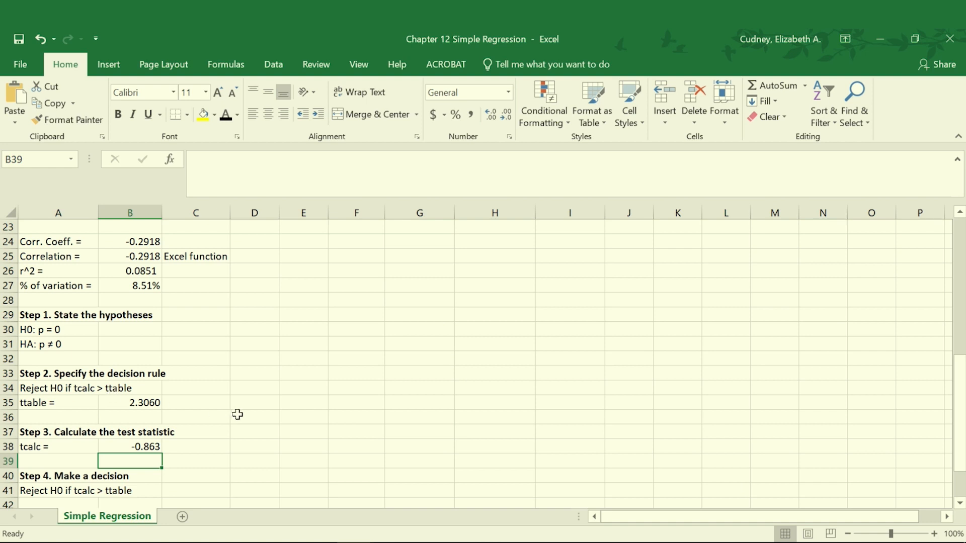
Reveal the hidden IF decision result in A42 under Step 4 by making its font Automatic black
scroll(241, 410, down, 1)
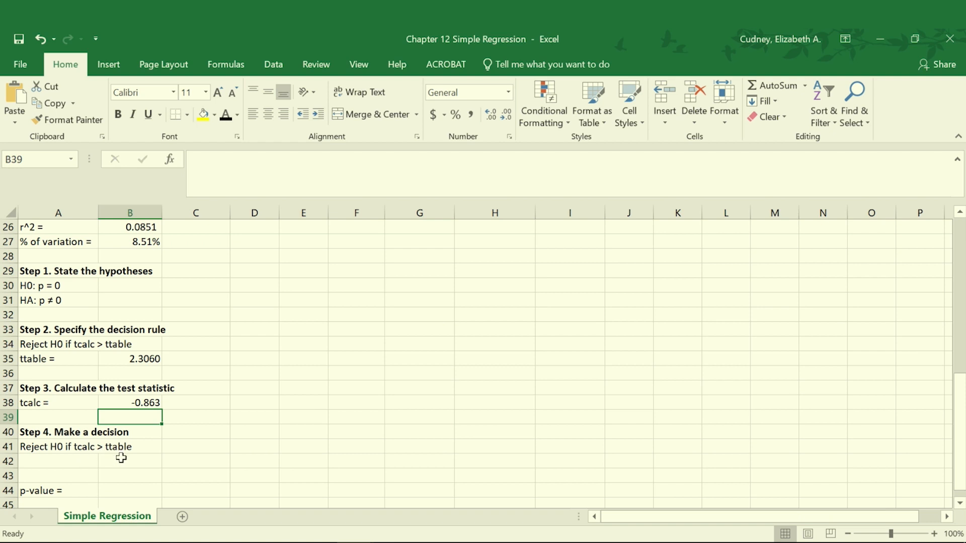
click(81, 463)
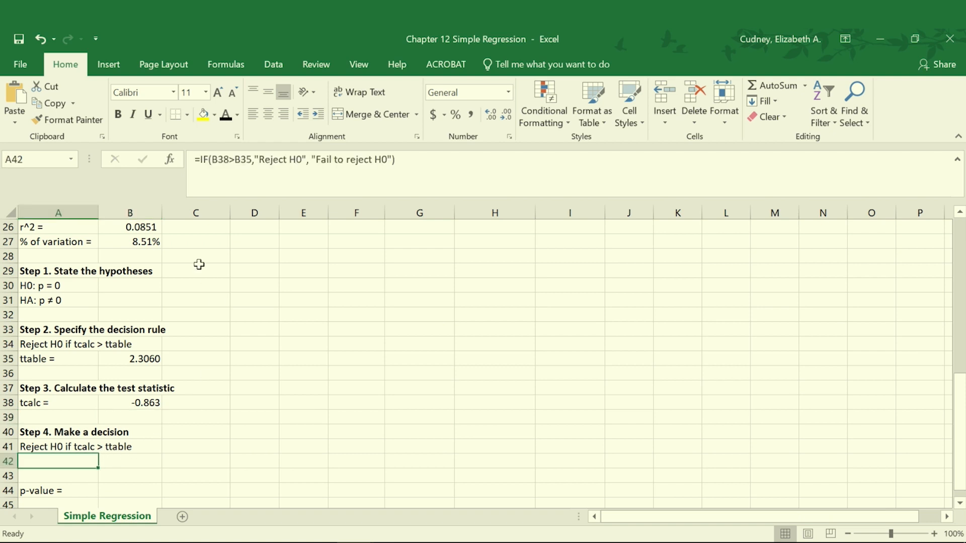
click(226, 115)
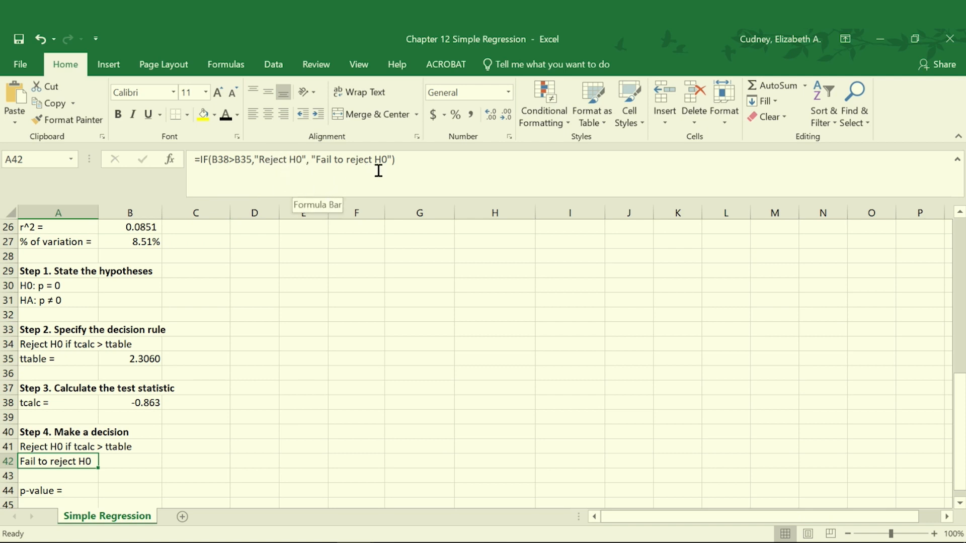
key(Down)
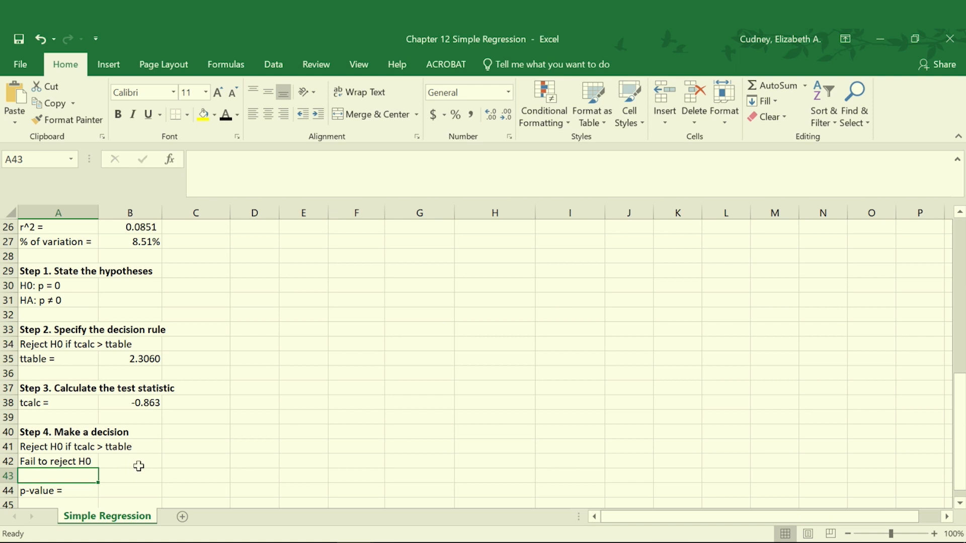
Reveal the hidden p-value in B44 by making its font Automatic black
scroll(139, 466, down, 1)
click(123, 446)
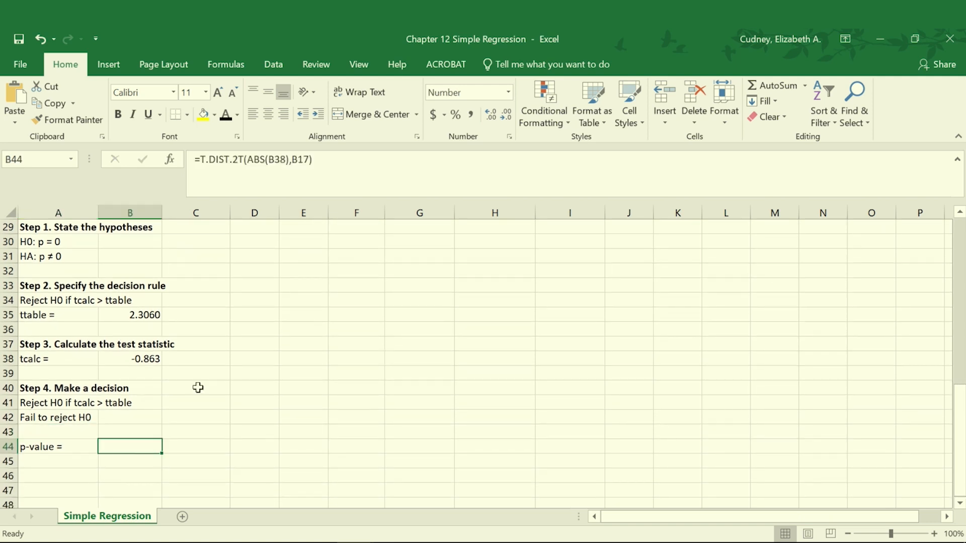
click(226, 115)
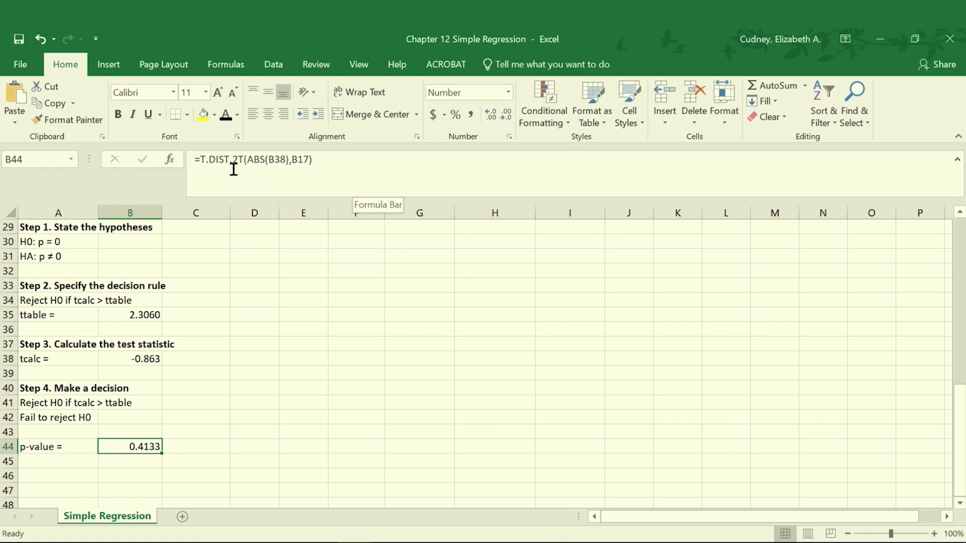
Inspect the ABS(B38) and degrees-of-freedom B17 arguments of the T.DIST.2T formula in B44
click(278, 160)
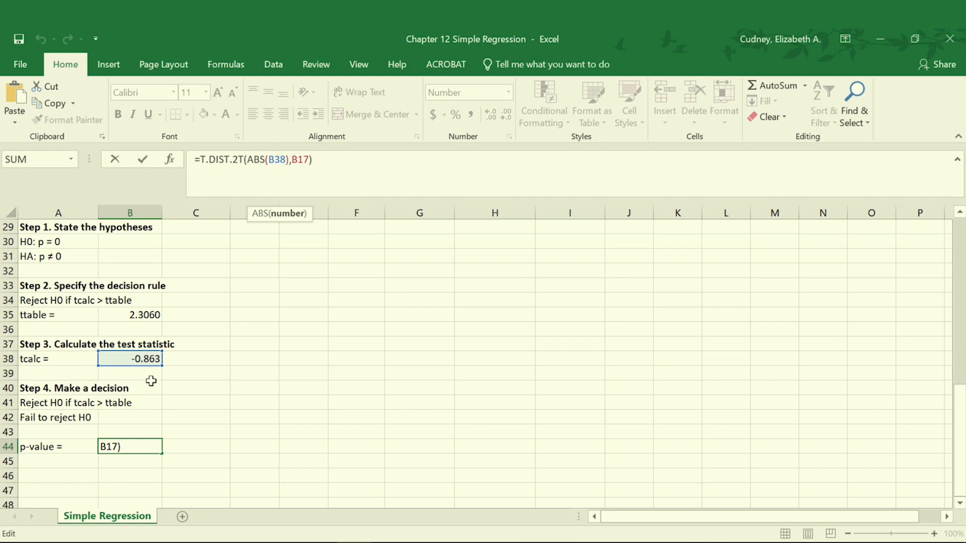
click(301, 159)
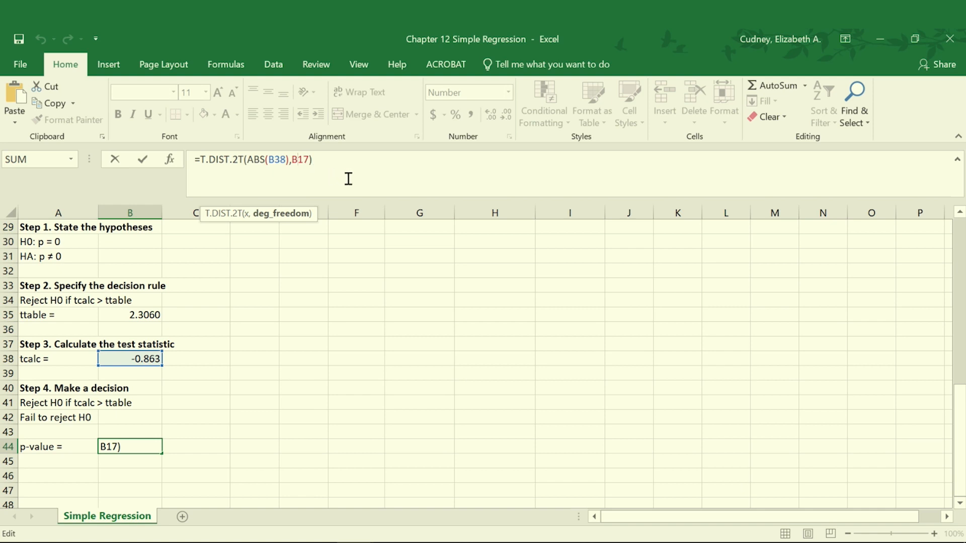
key(Return)
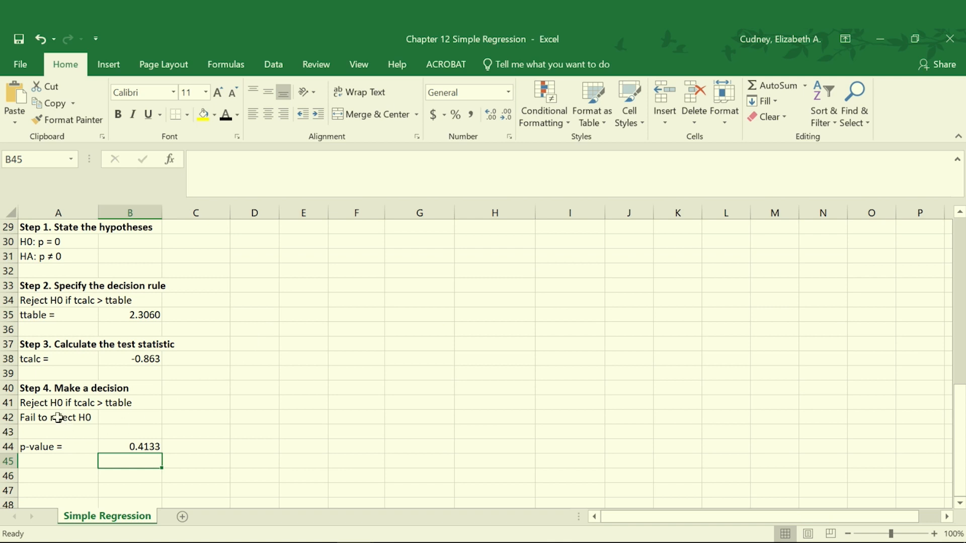
Review the decision in A42, and highlight the Age (X) values in B4:B13 and the Spent (Y) values in C4:C13
click(56, 417)
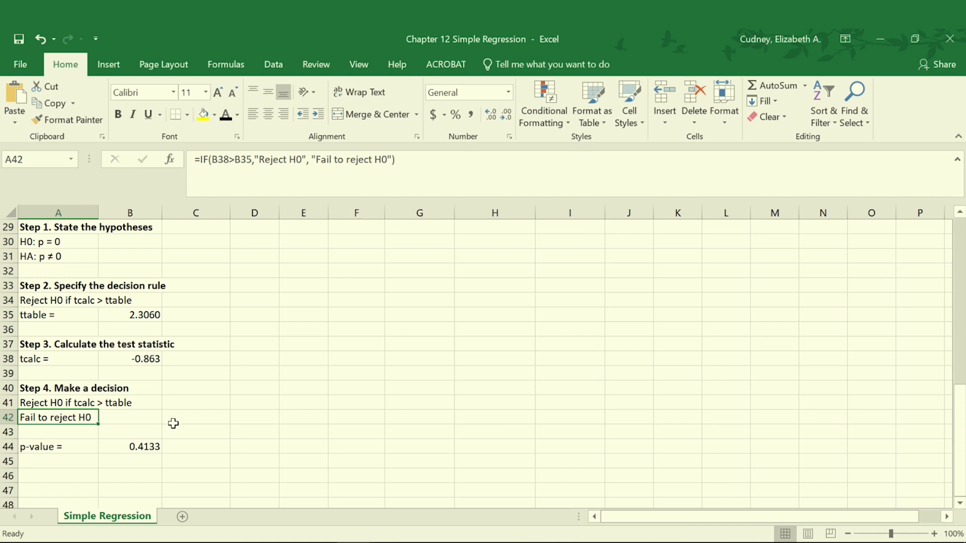
scroll(195, 361, up, 1)
scroll(194, 361, up, 3)
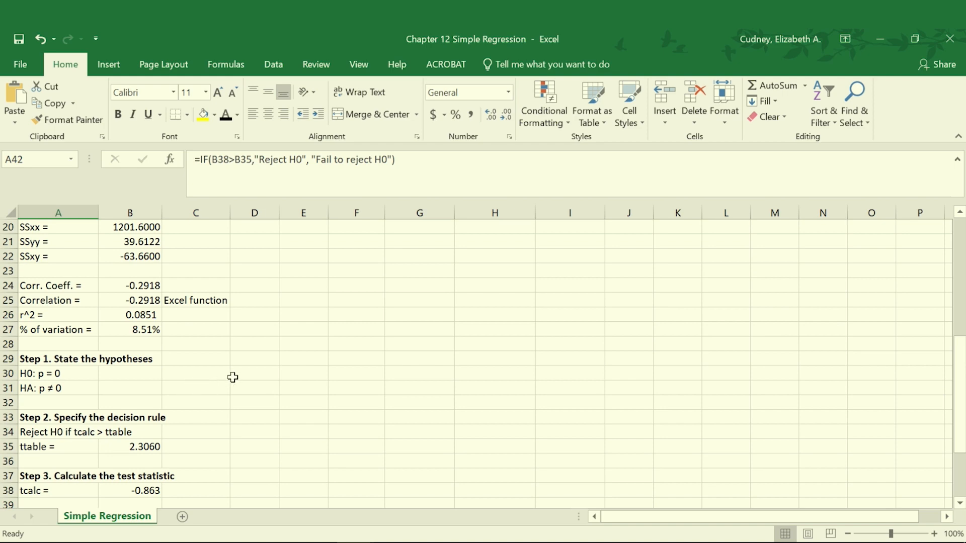
scroll(244, 376, up, 6)
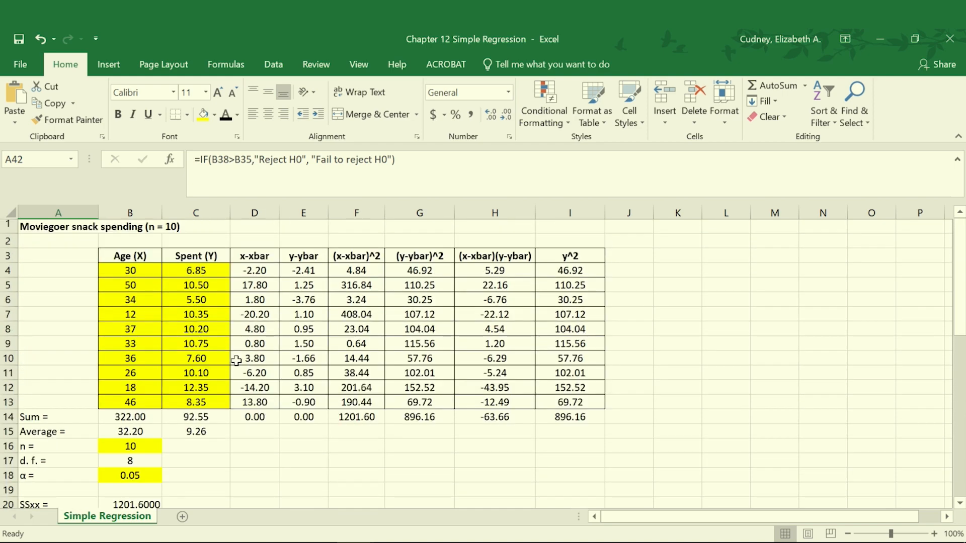
drag(132, 267, 118, 402)
drag(204, 271, 192, 405)
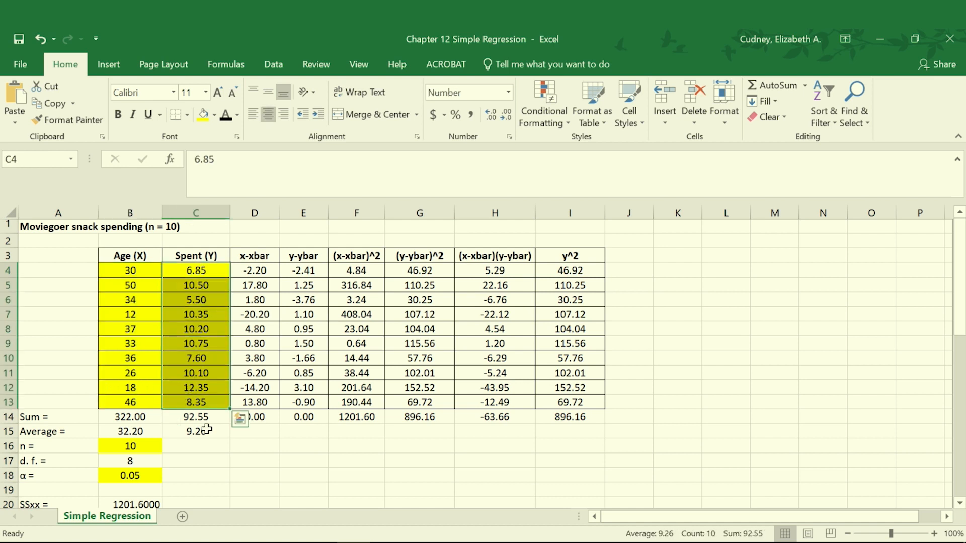